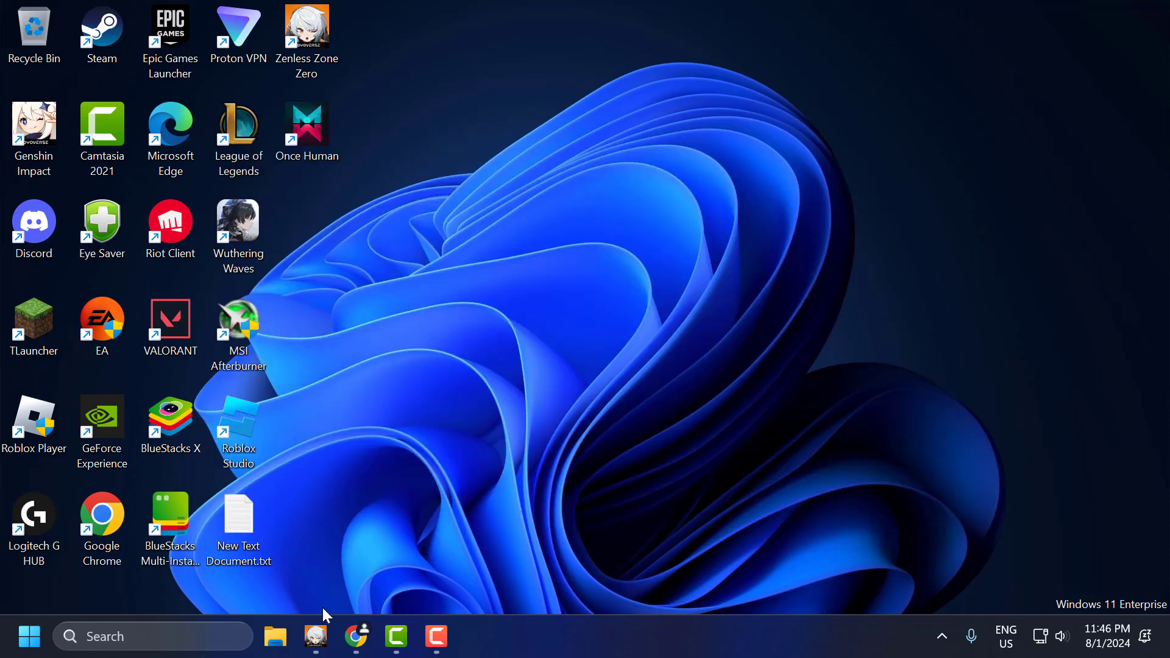
# Step: Download the UnityPlayer.zip fix (61.8 MB) from the rentry guide in Chrome and view recent downloads
pyautogui.click(356, 636)
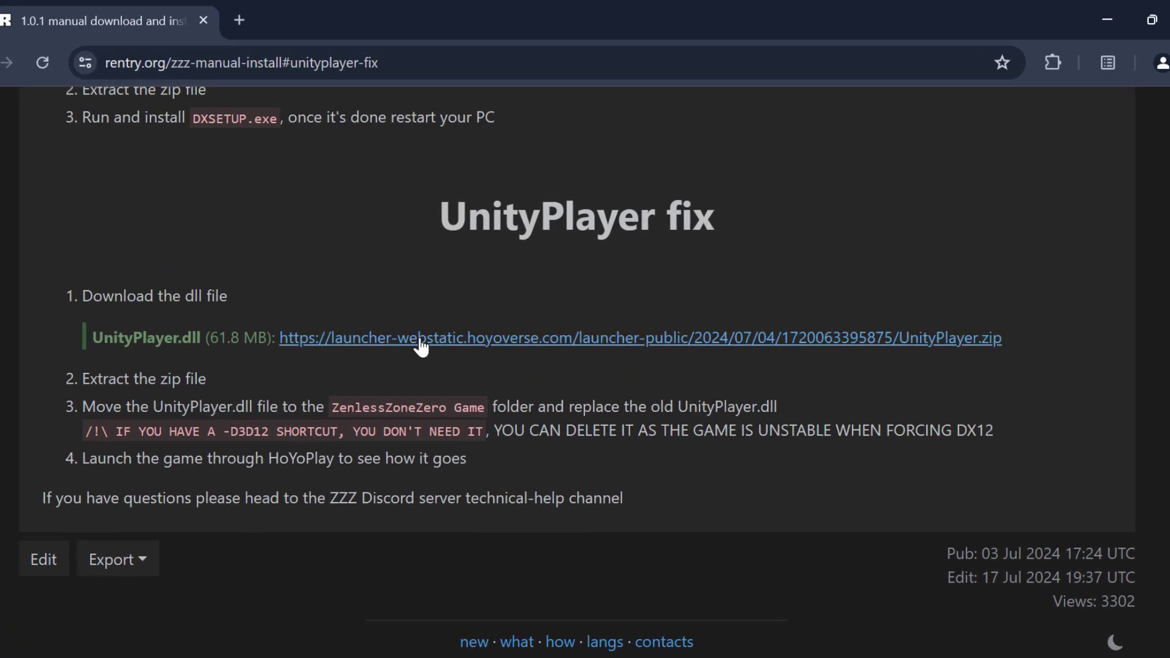
pyautogui.click(466, 339)
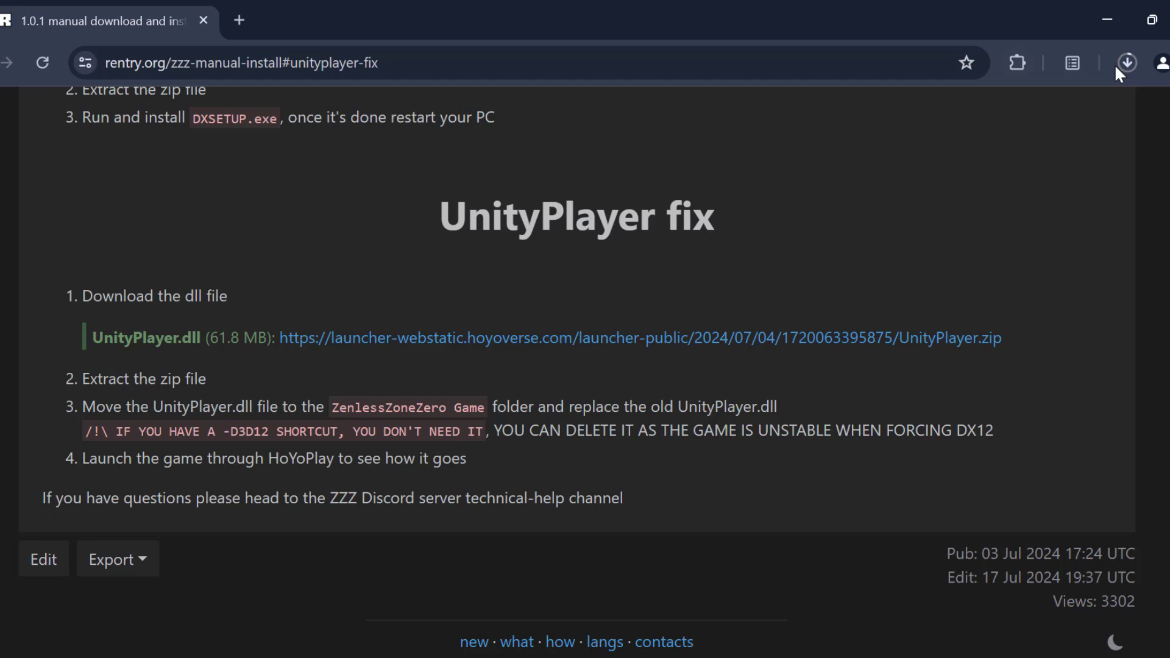
pyautogui.click(1125, 63)
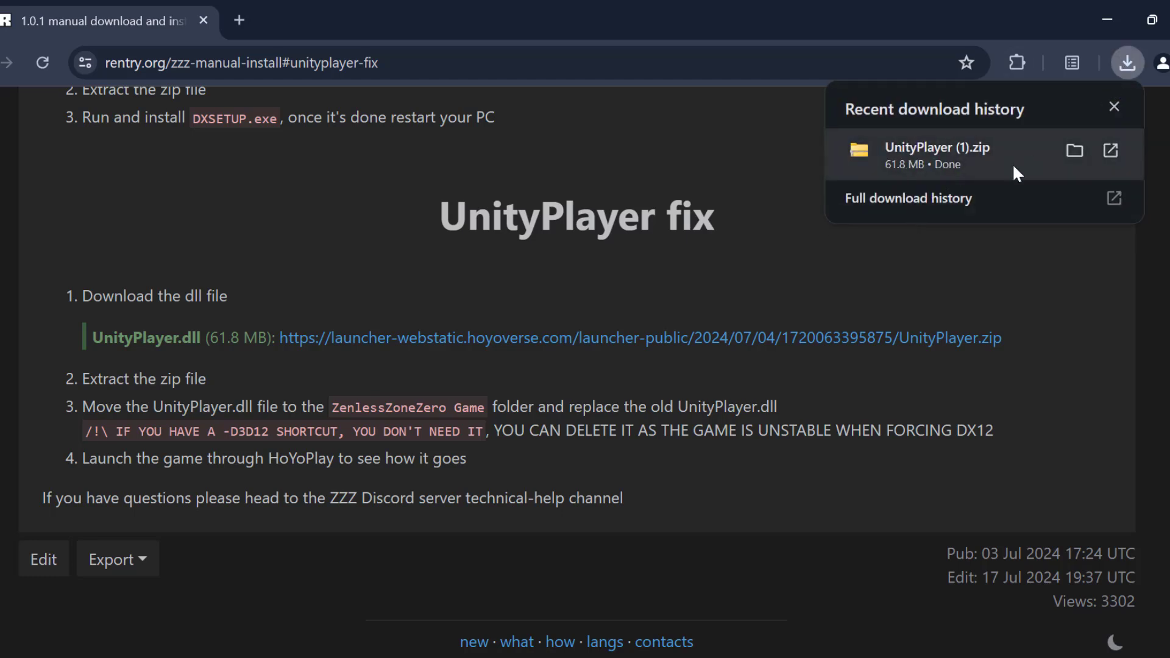
# Step: Show UnityPlayer (1).zip in Downloads and extract it to the suggested UnityPlayer (1) folder
pyautogui.click(1074, 150)
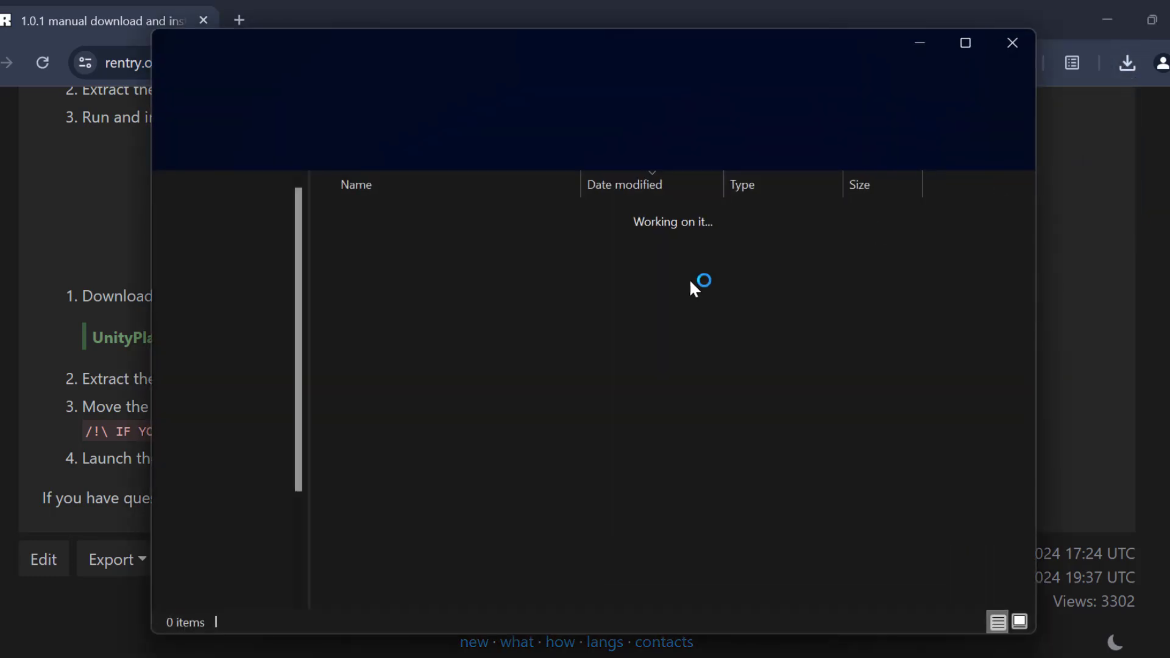
pyautogui.click(966, 44)
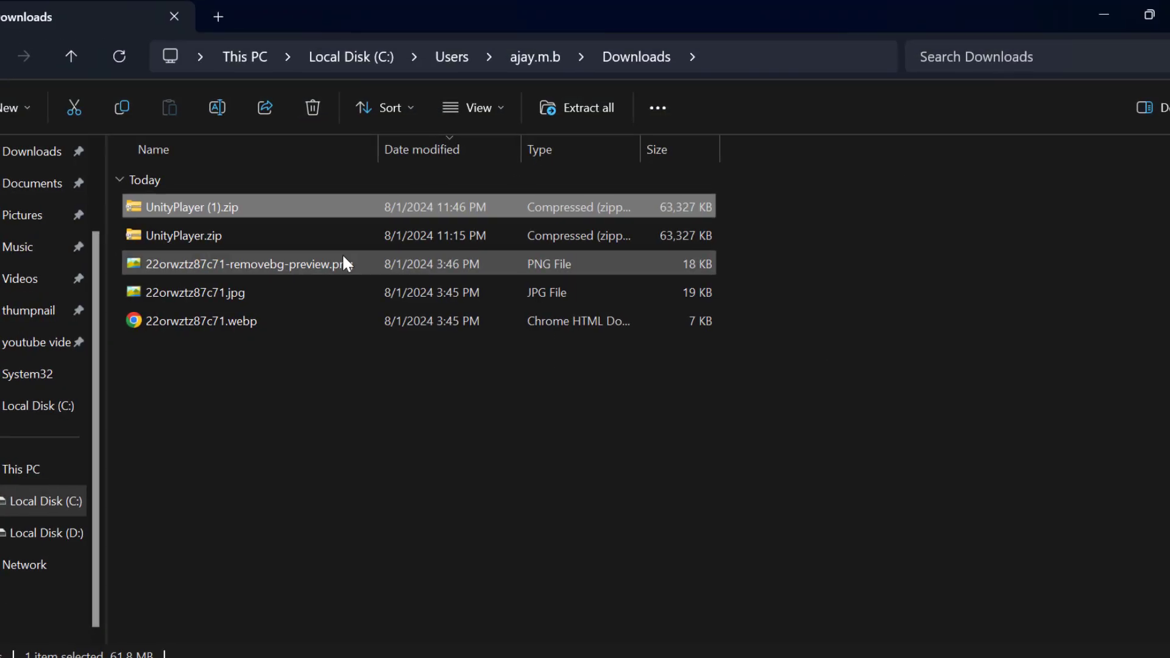
pyautogui.rightClick(186, 207)
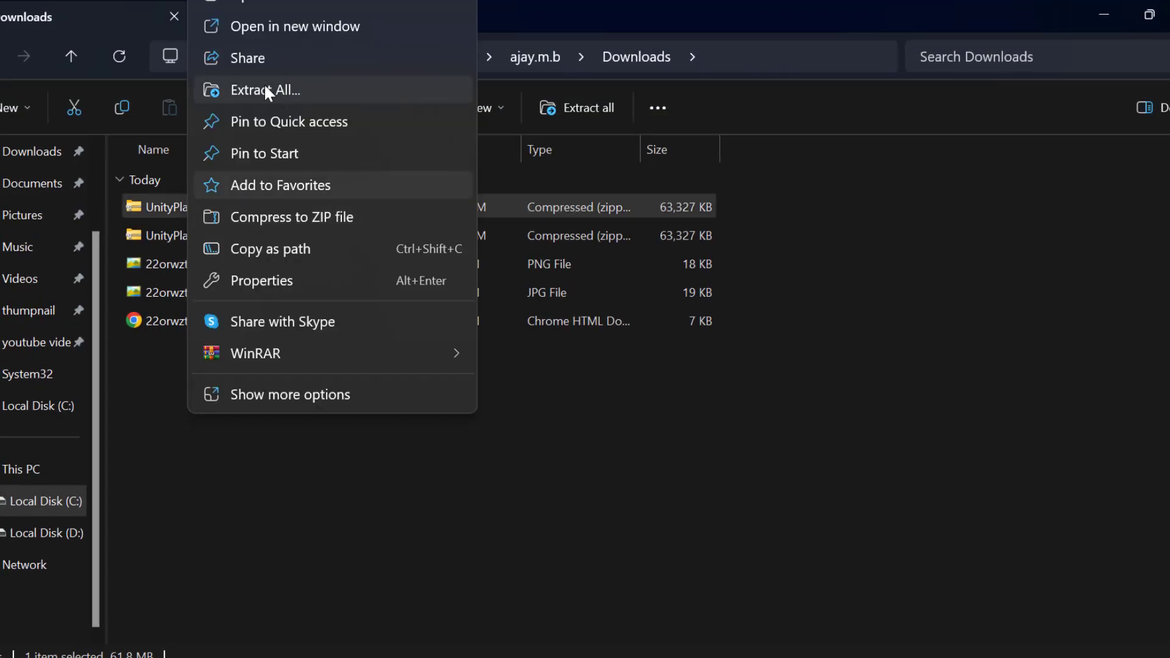
pyautogui.click(280, 90)
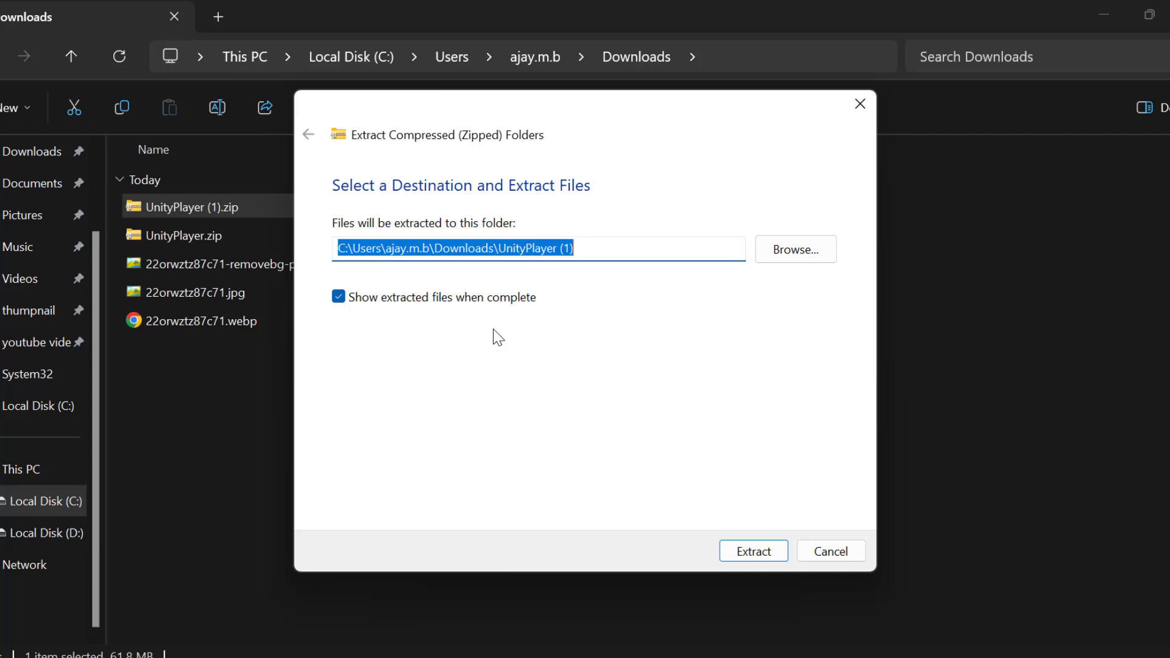
pyautogui.click(756, 553)
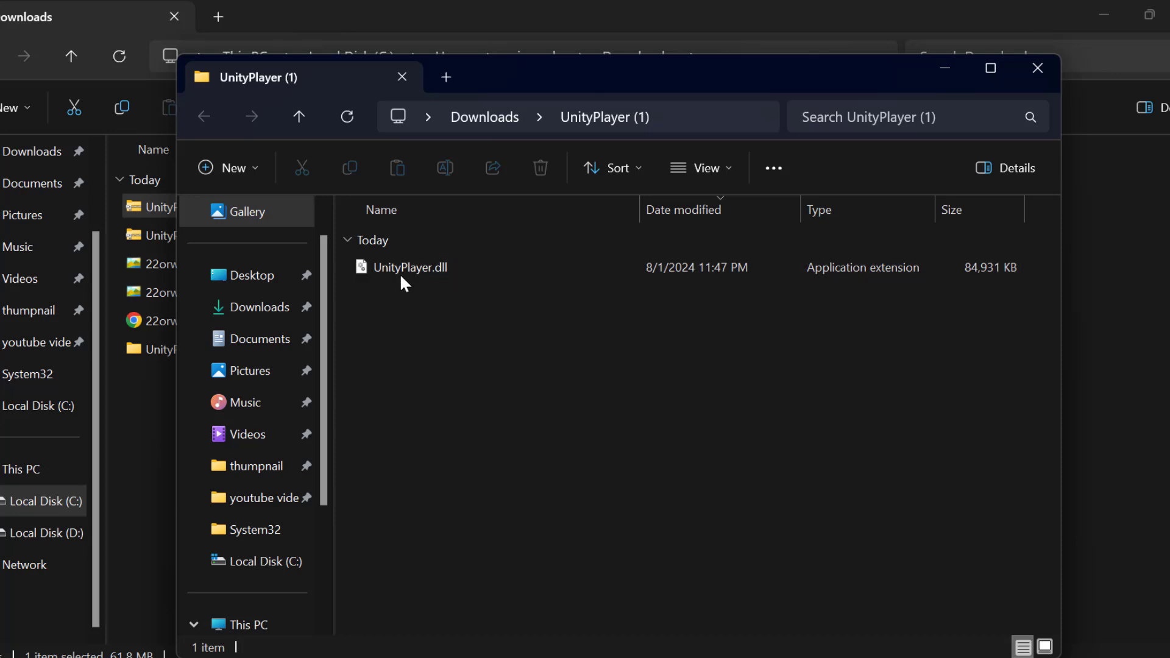
# Step: Copy the extracted UnityPlayer.dll (84,931 KB) to the clipboard
pyautogui.moveTo(457, 268)
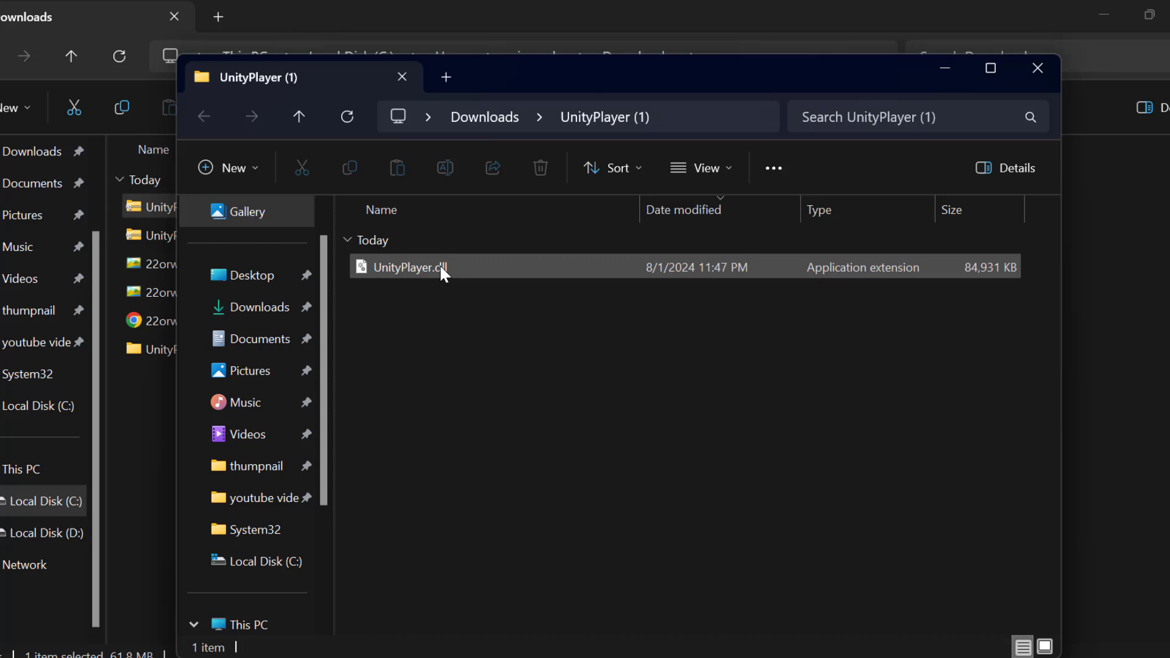
pyautogui.rightClick(445, 267)
pyautogui.click(427, 267)
pyautogui.rightClick(421, 264)
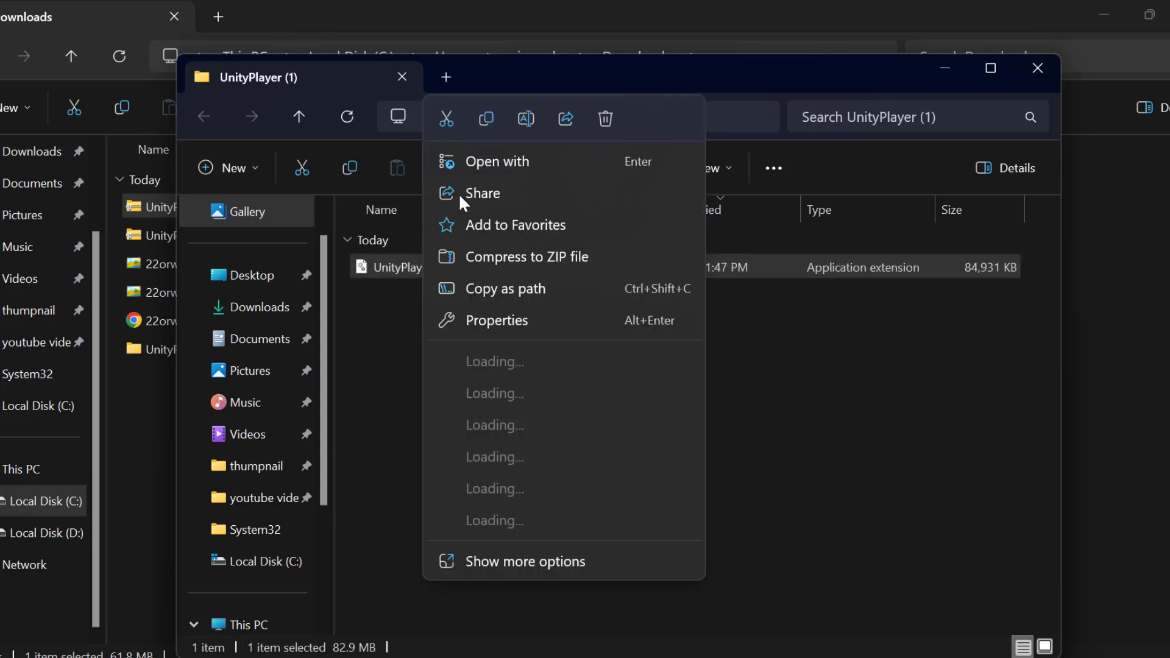
pyautogui.click(486, 116)
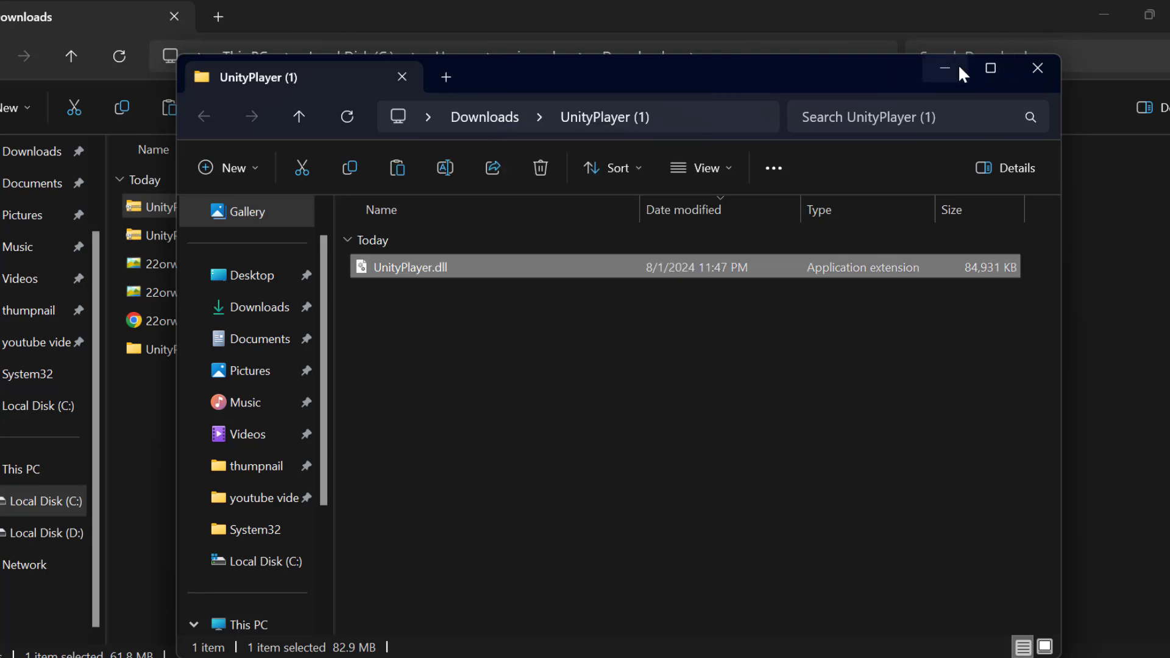
# Step: Close the Explorer and Chrome windows, then open Zenless Zone Zero's Game Settings in HoYoPlay
pyautogui.click(1031, 69)
pyautogui.click(1101, 11)
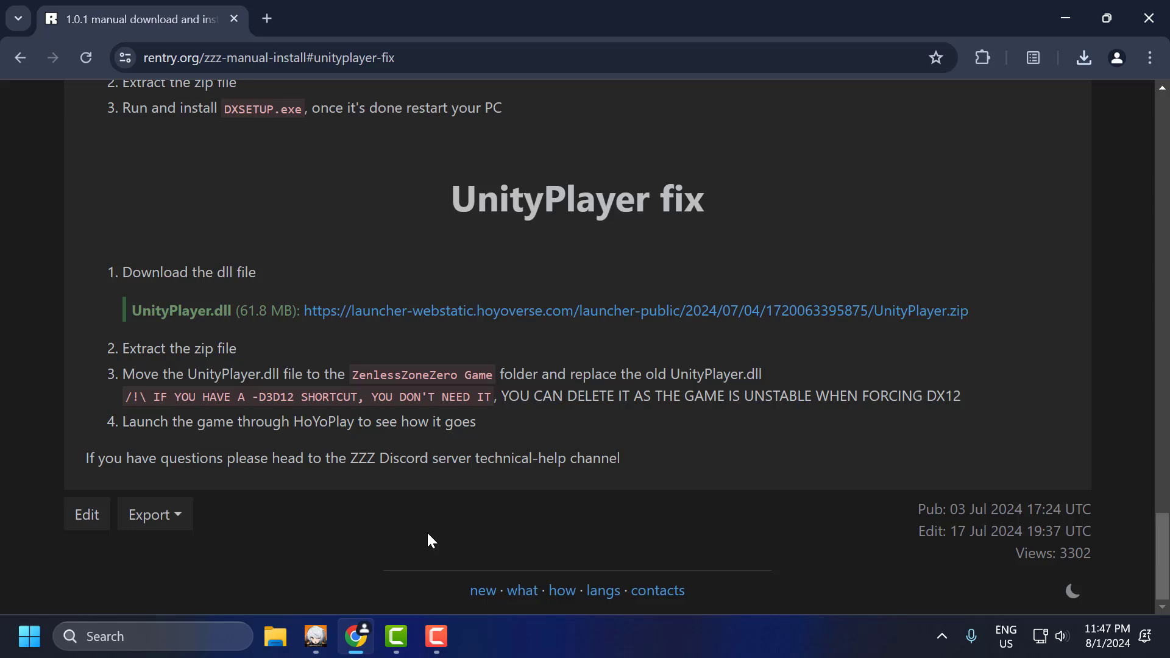
pyautogui.click(356, 636)
pyautogui.click(315, 636)
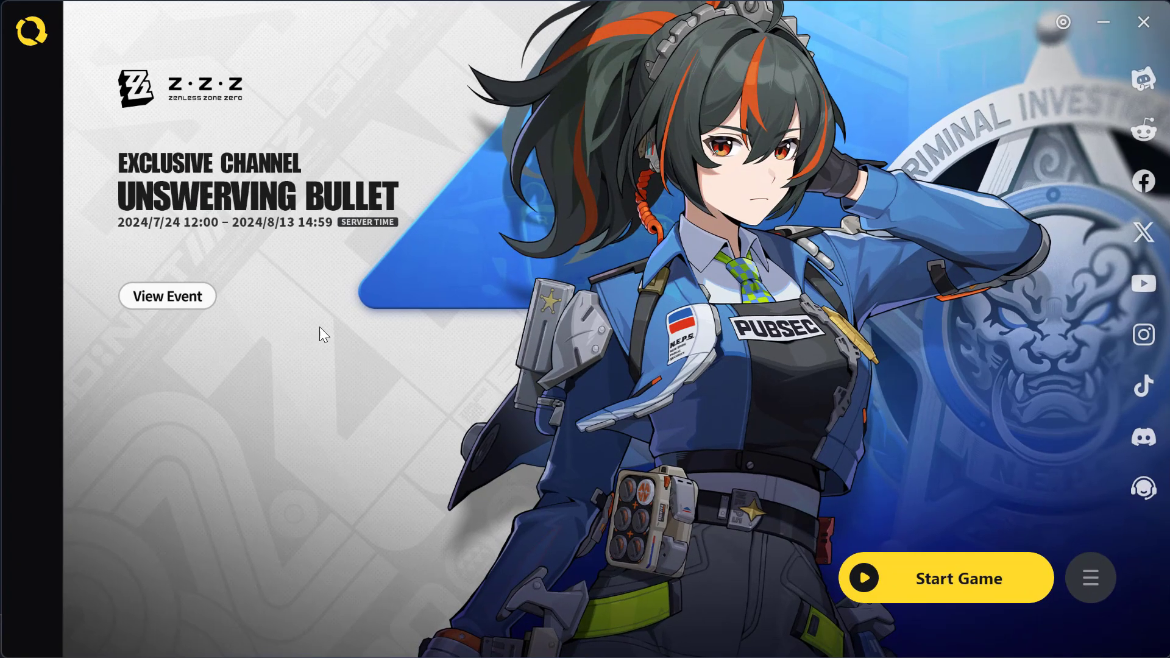
pyautogui.click(1090, 579)
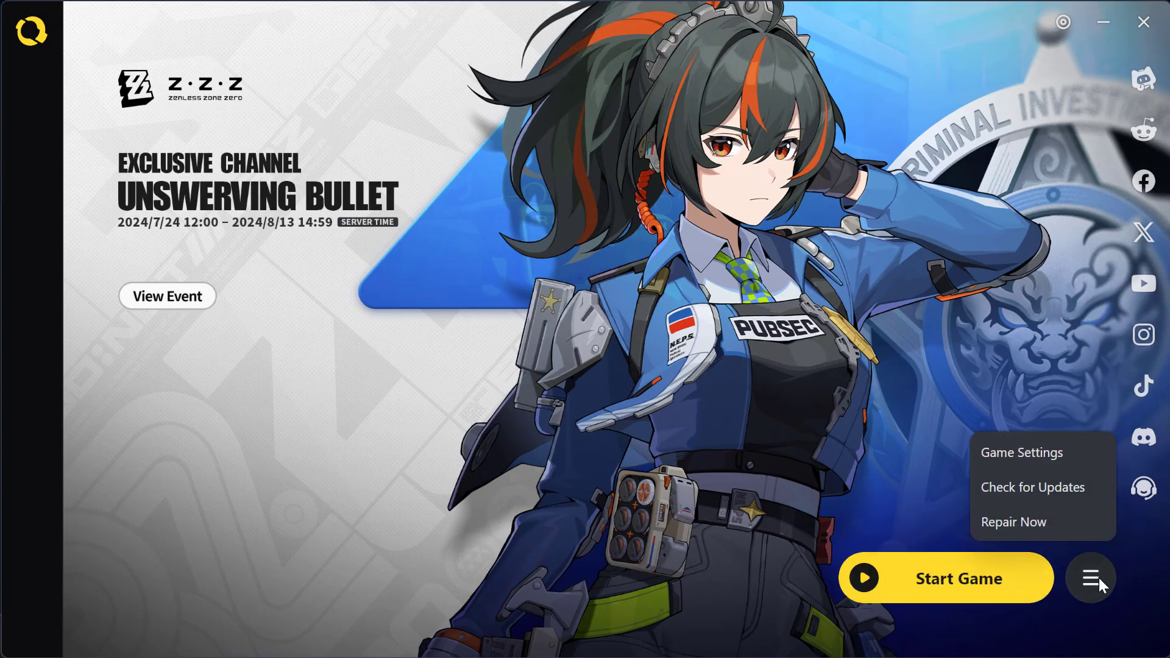
pyautogui.moveTo(1100, 569)
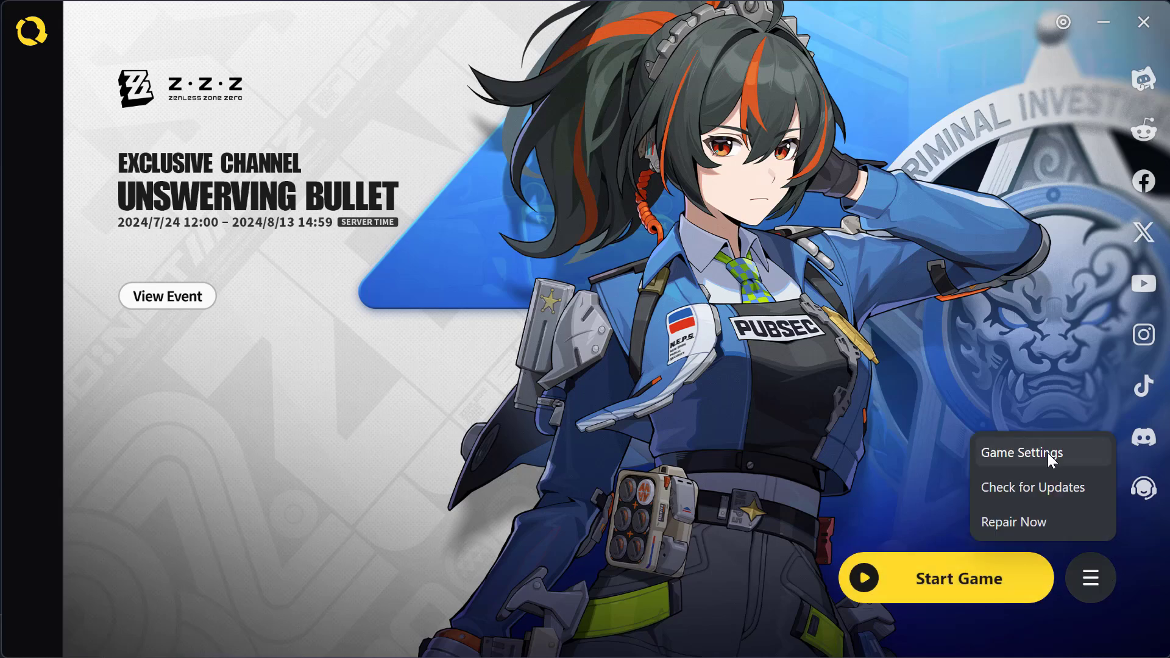
pyautogui.click(1021, 454)
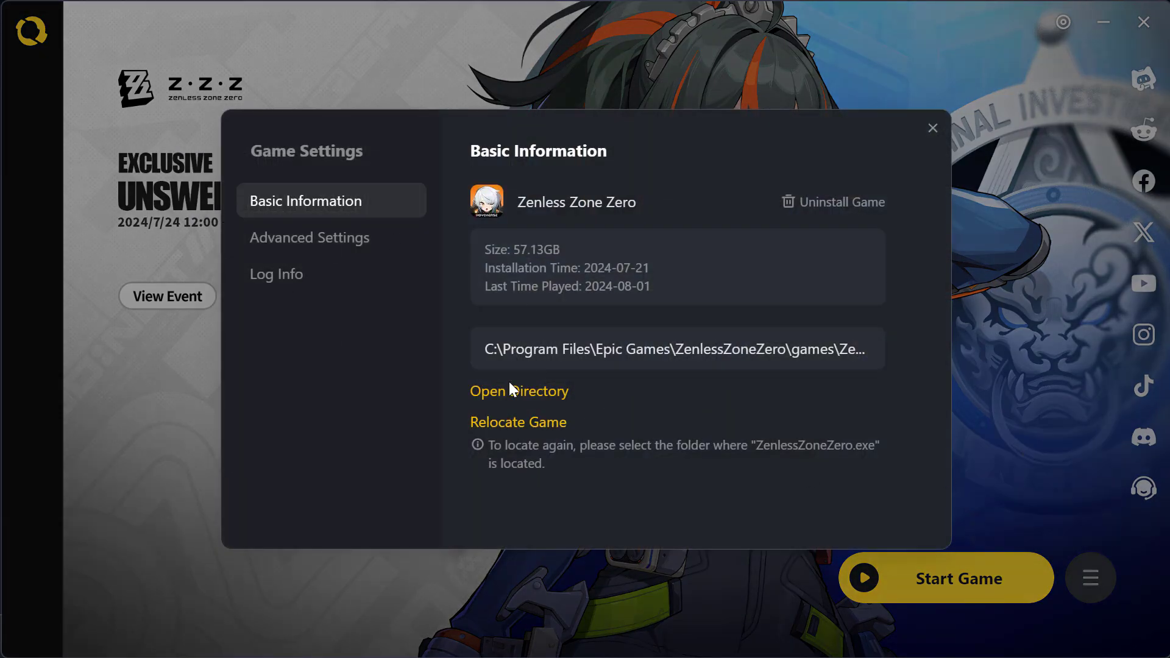
# Step: Paste UnityPlayer.dll into the ZenlessZoneZero Game folder, replacing the old file with the 8/1/2024 version
pyautogui.click(517, 393)
pyautogui.scroll(-1, 519, 374)
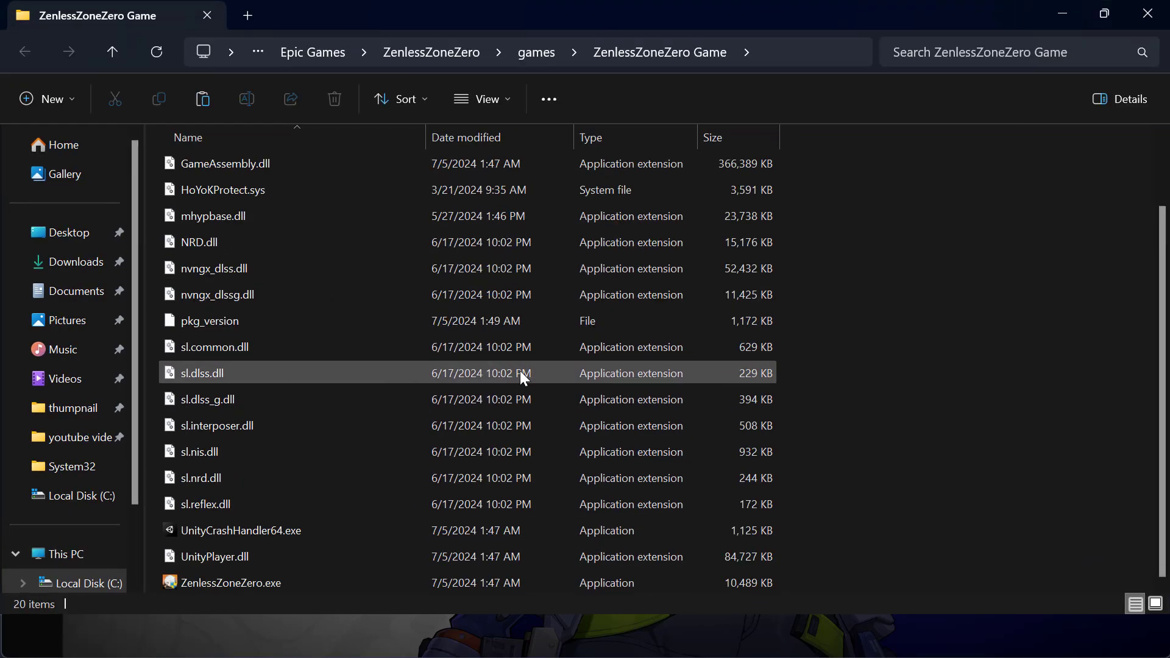
pyautogui.scroll(1, 579, 373)
pyautogui.scroll(-1, 670, 353)
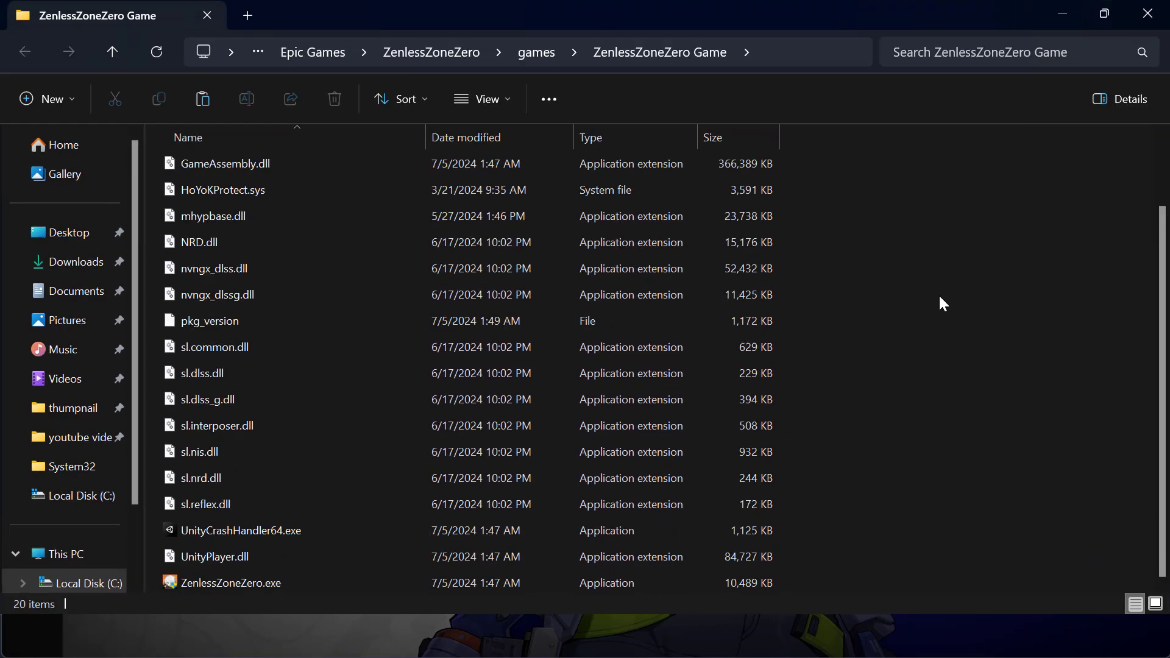
pyautogui.rightClick(938, 294)
pyautogui.click(718, 318)
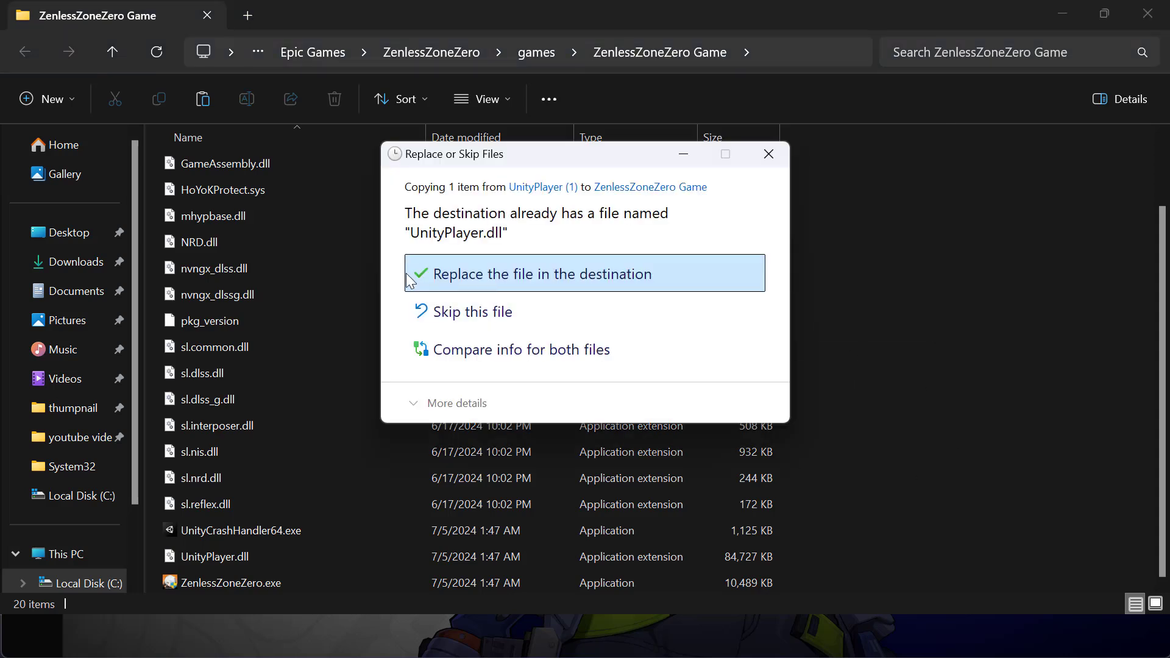
pyautogui.click(554, 278)
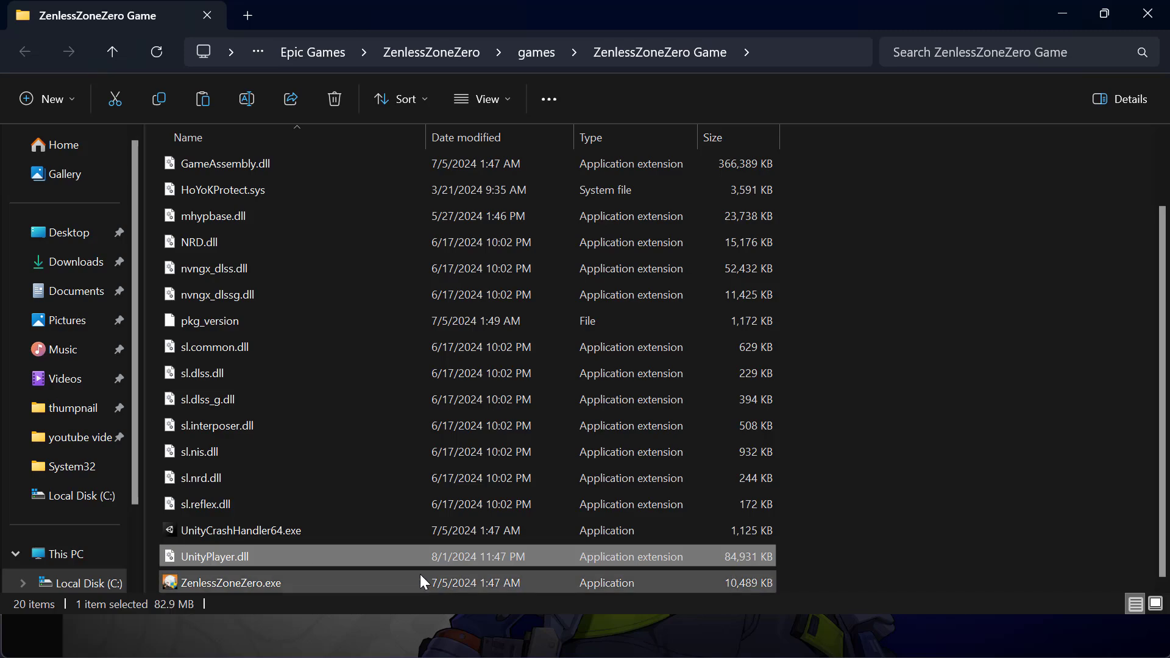
# Step: Close the game folder and Game Settings panel, then minimize HoYoPlay to reveal the desktop
pyautogui.click(1148, 13)
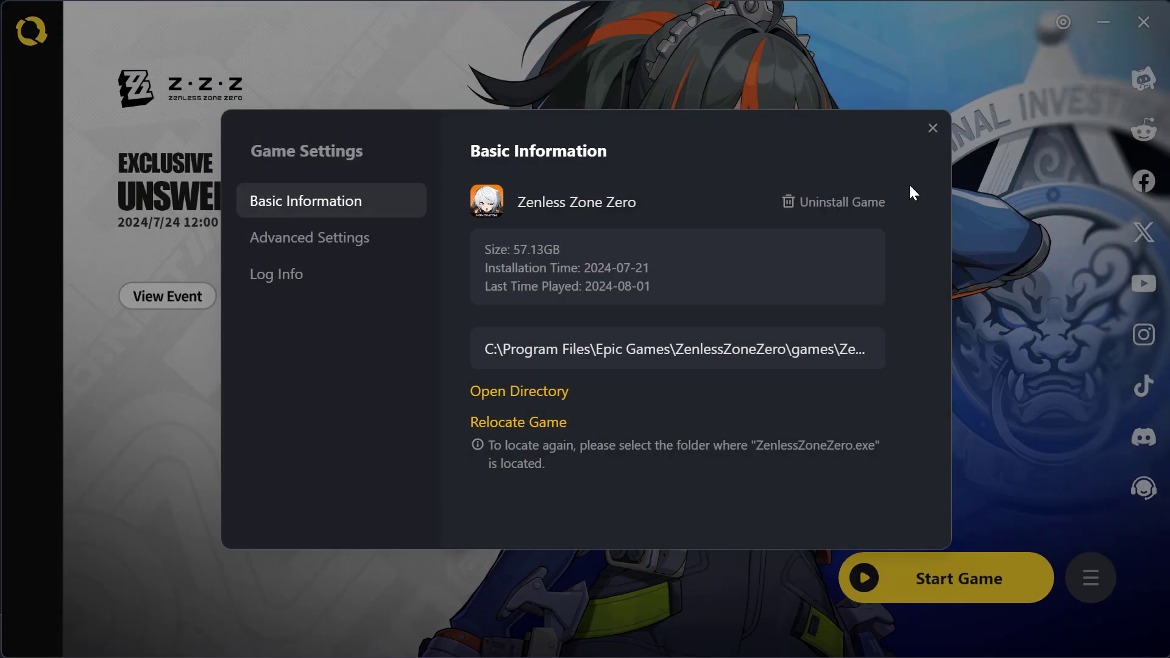
pyautogui.click(930, 133)
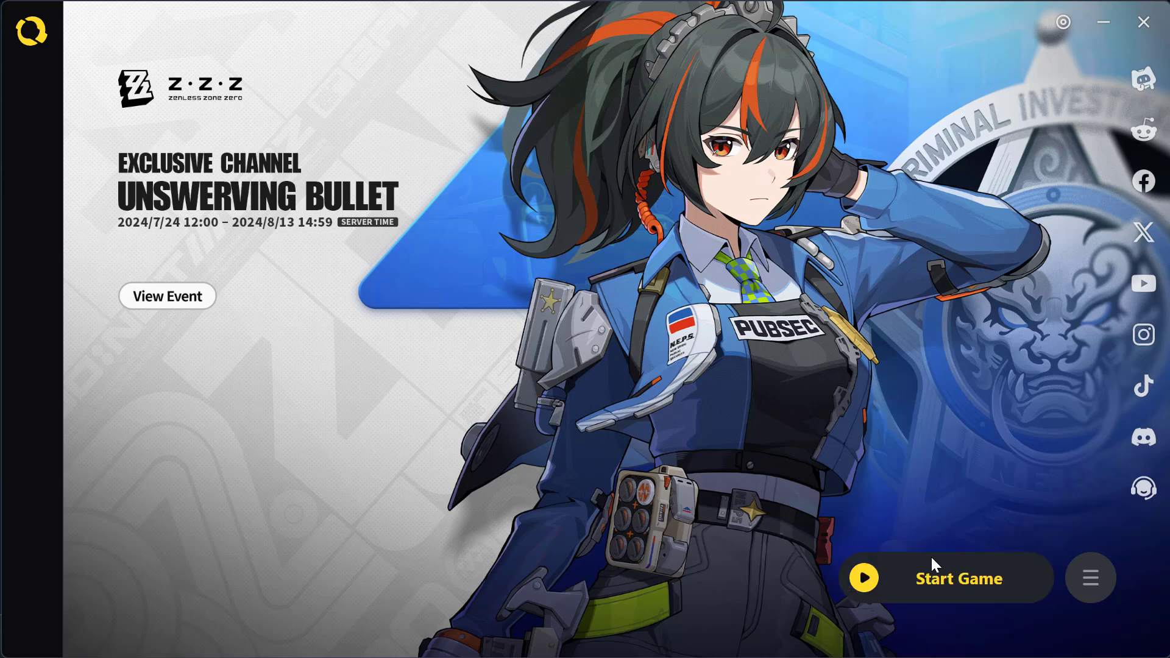
pyautogui.click(1103, 23)
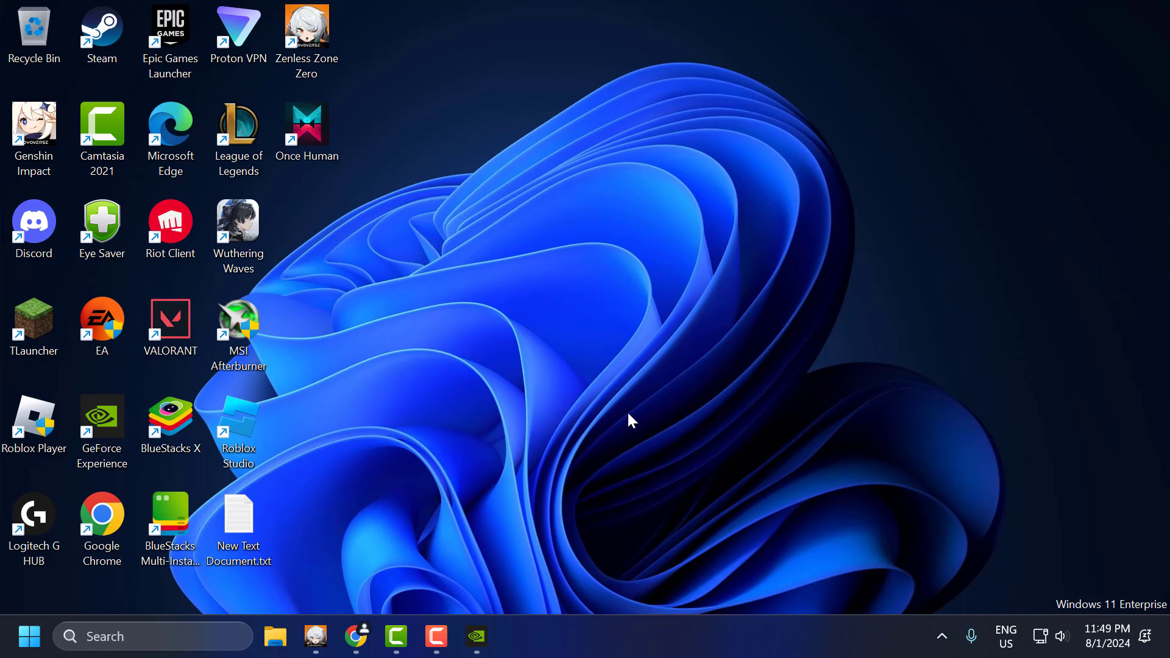
# Step: Search 'gra' to reach Graphics settings and start browsing for an app to add
pyautogui.click(225, 637)
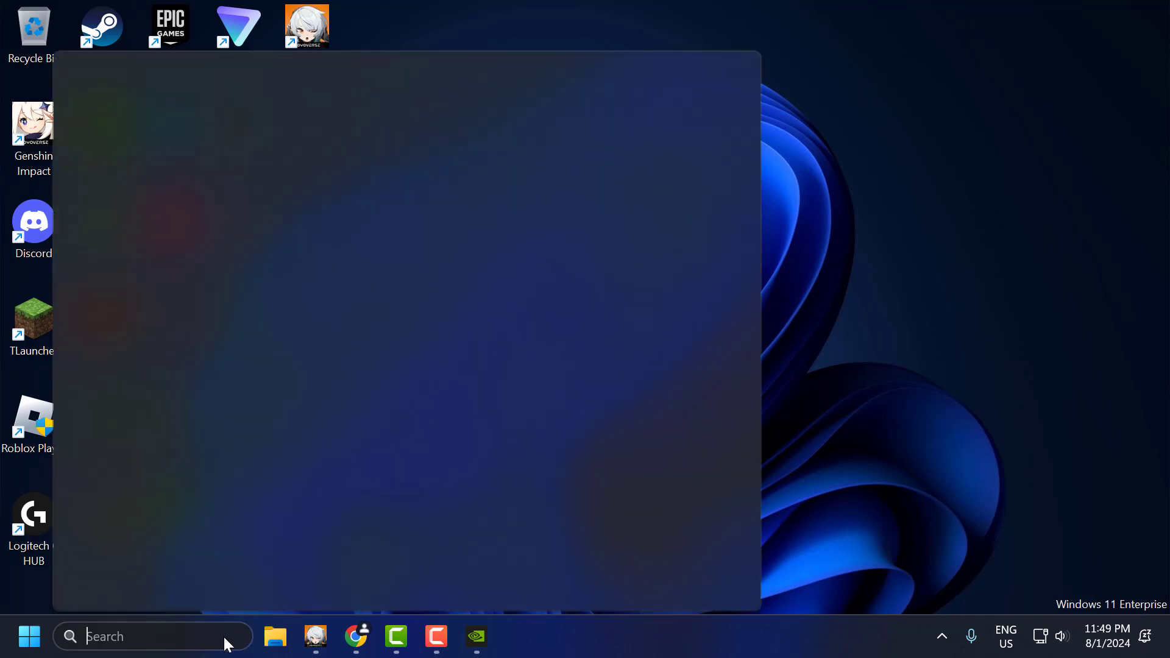
pyautogui.write('graphics settings')
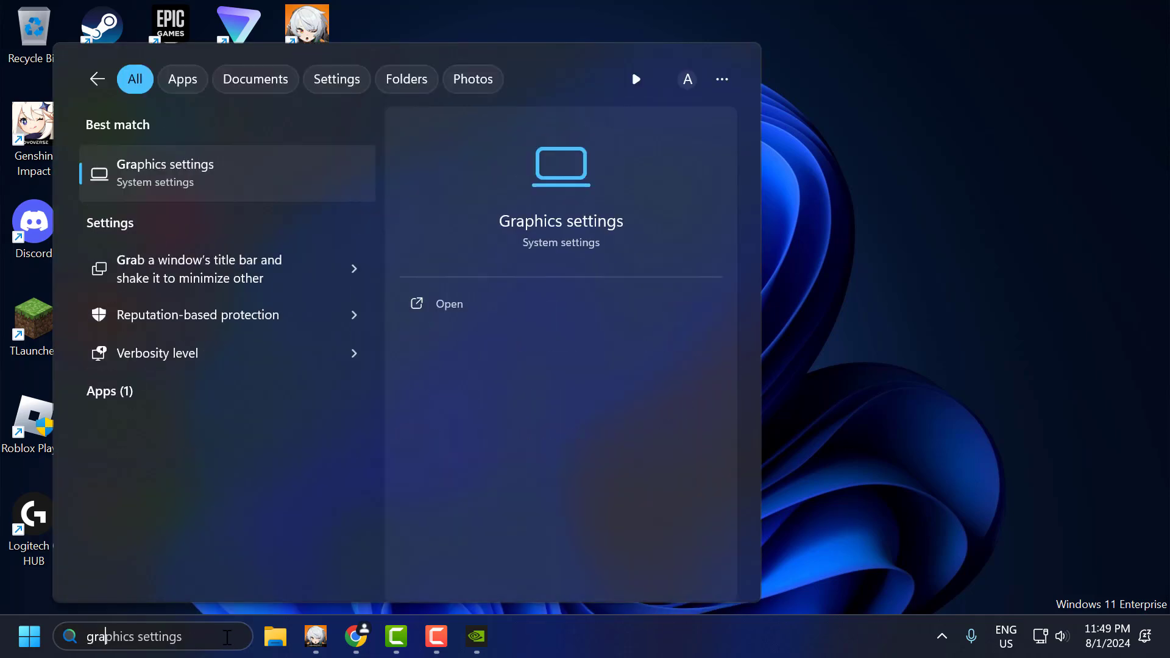
pyautogui.click(195, 170)
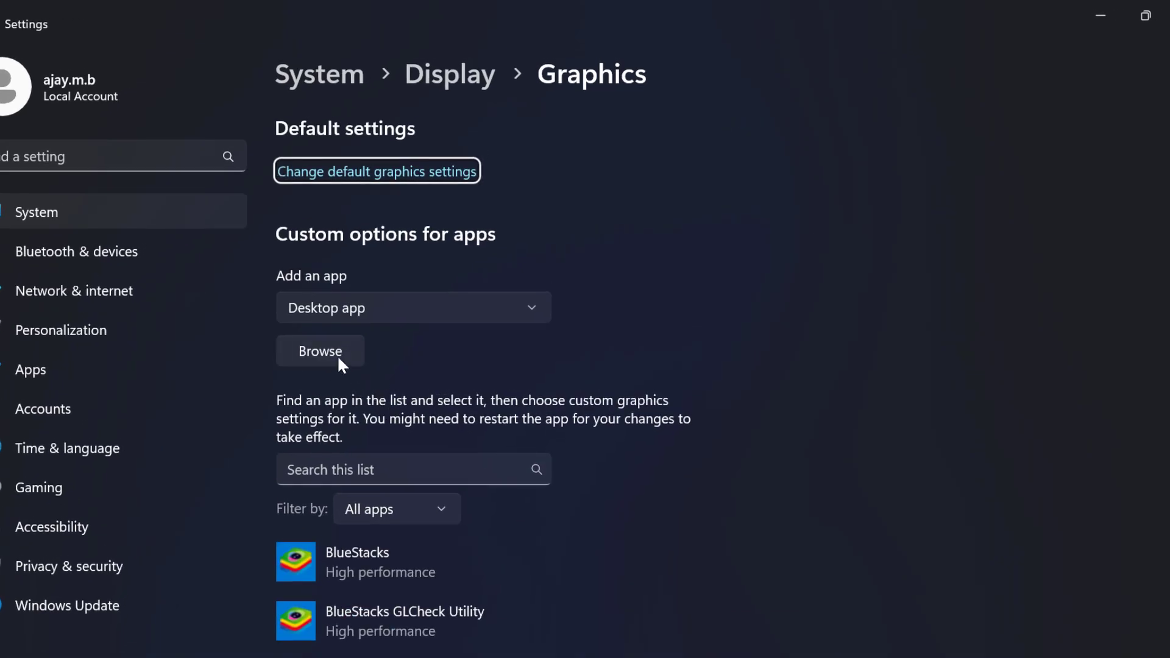
pyautogui.click(322, 356)
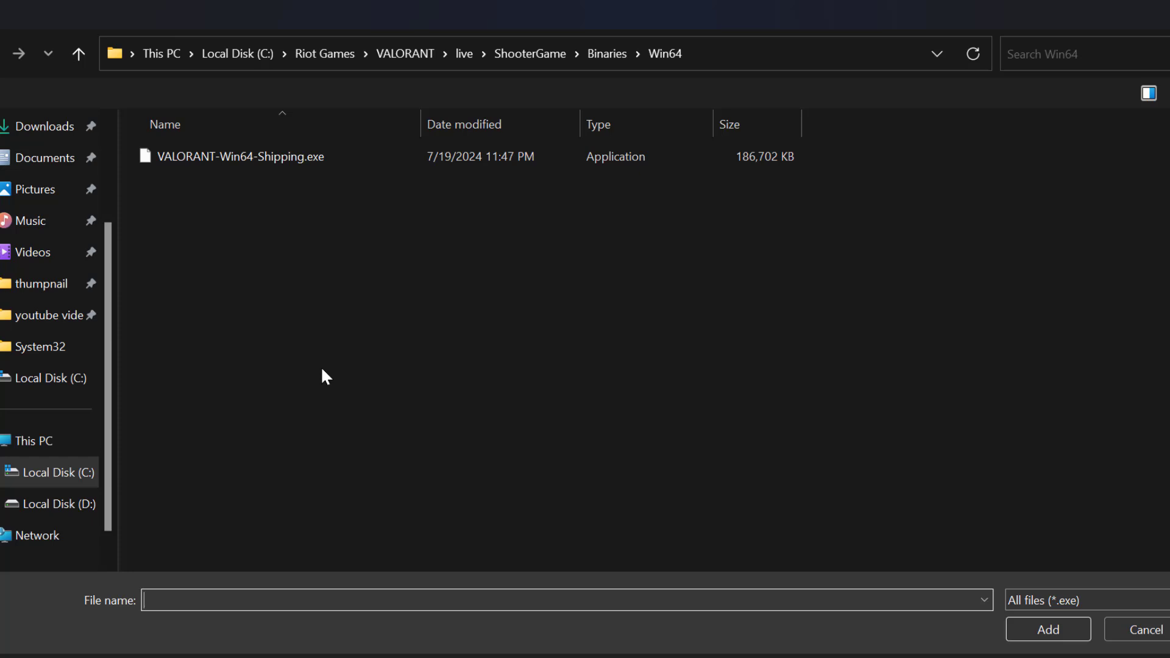
# Step: Add C:\Program Files\Epic Games\ZenlessZoneZero\games\ZenlessZoneZero Game\ZenlessZoneZero.exe to the Graphics app list
pyautogui.click(38, 440)
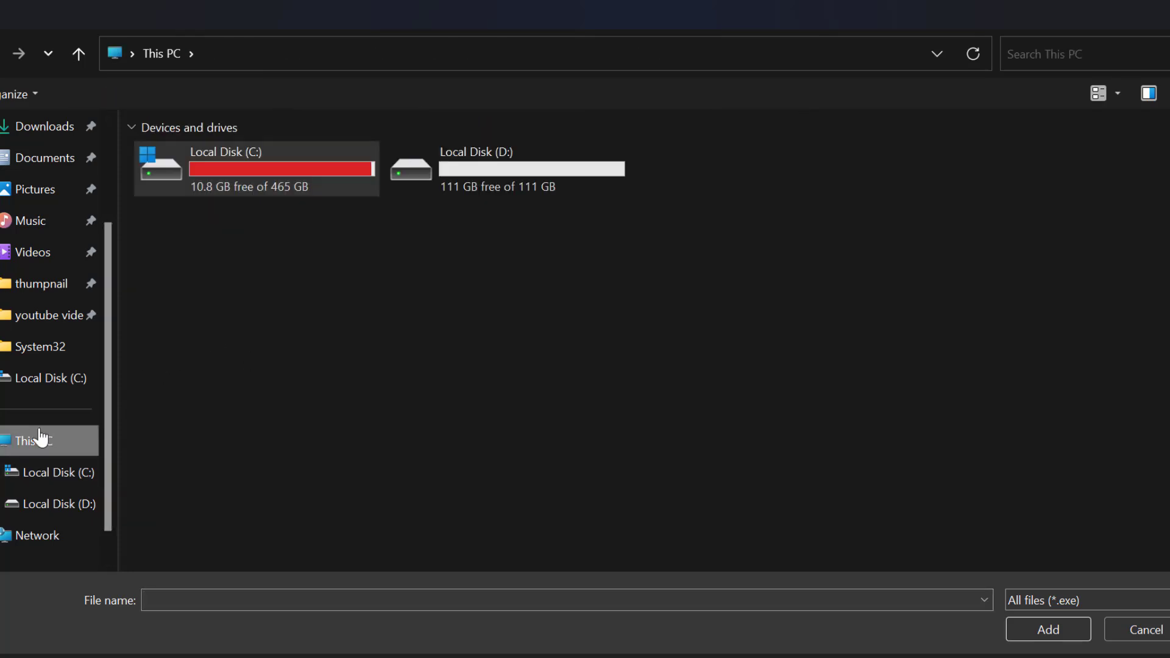
pyautogui.doubleClick(260, 163)
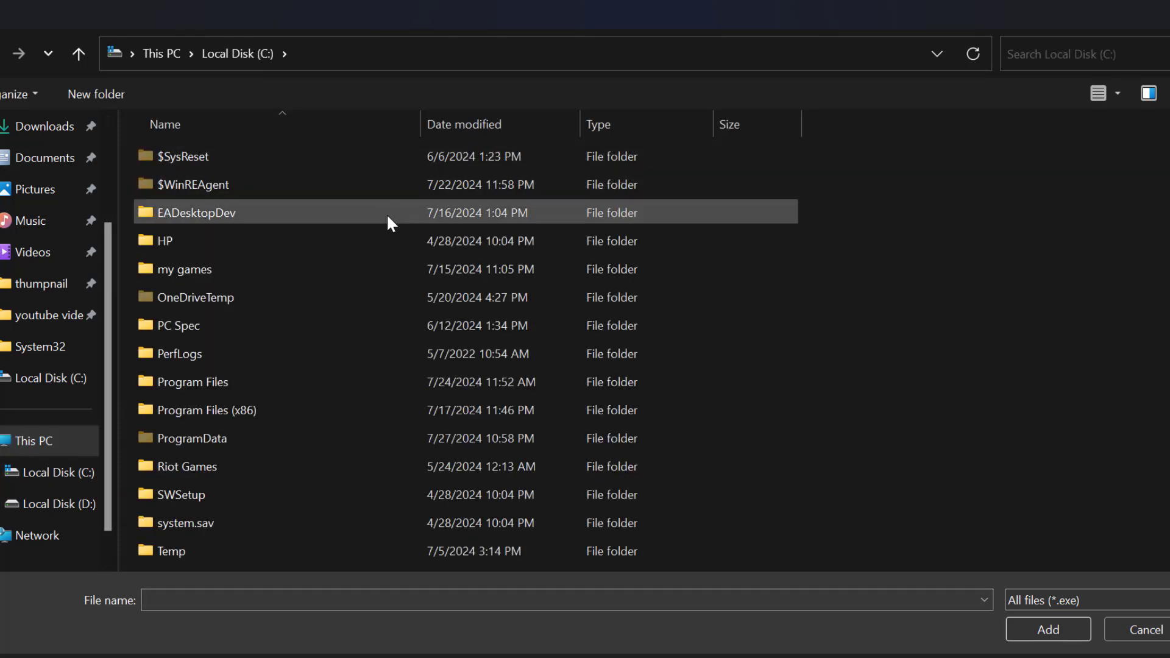
pyautogui.doubleClick(284, 381)
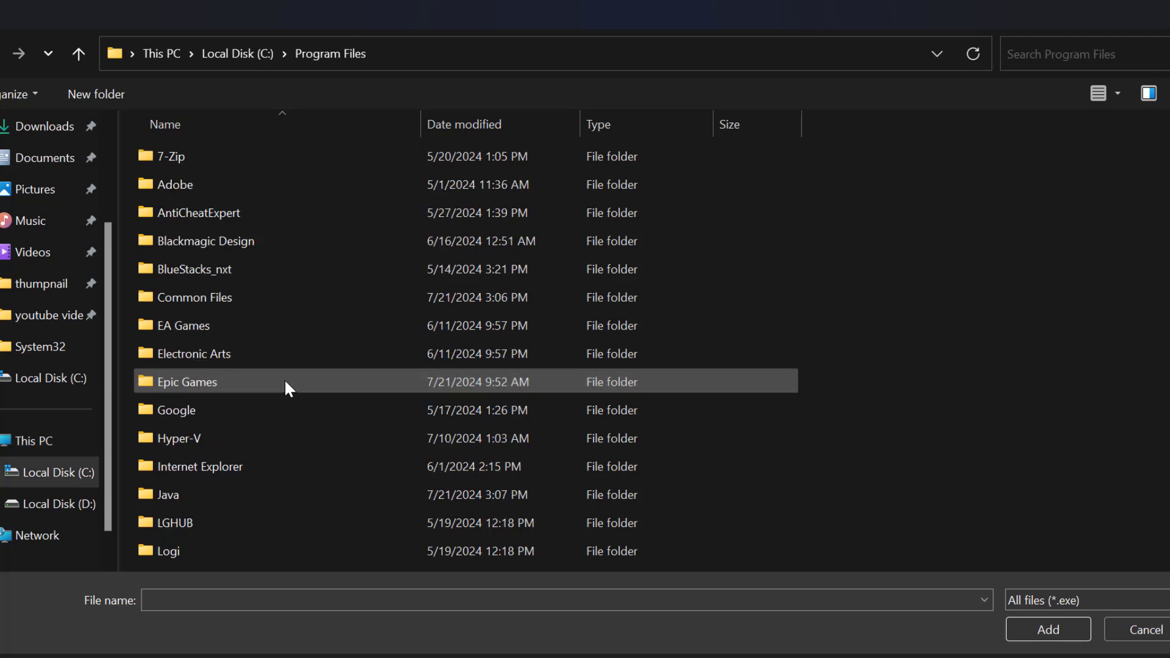
pyautogui.doubleClick(258, 385)
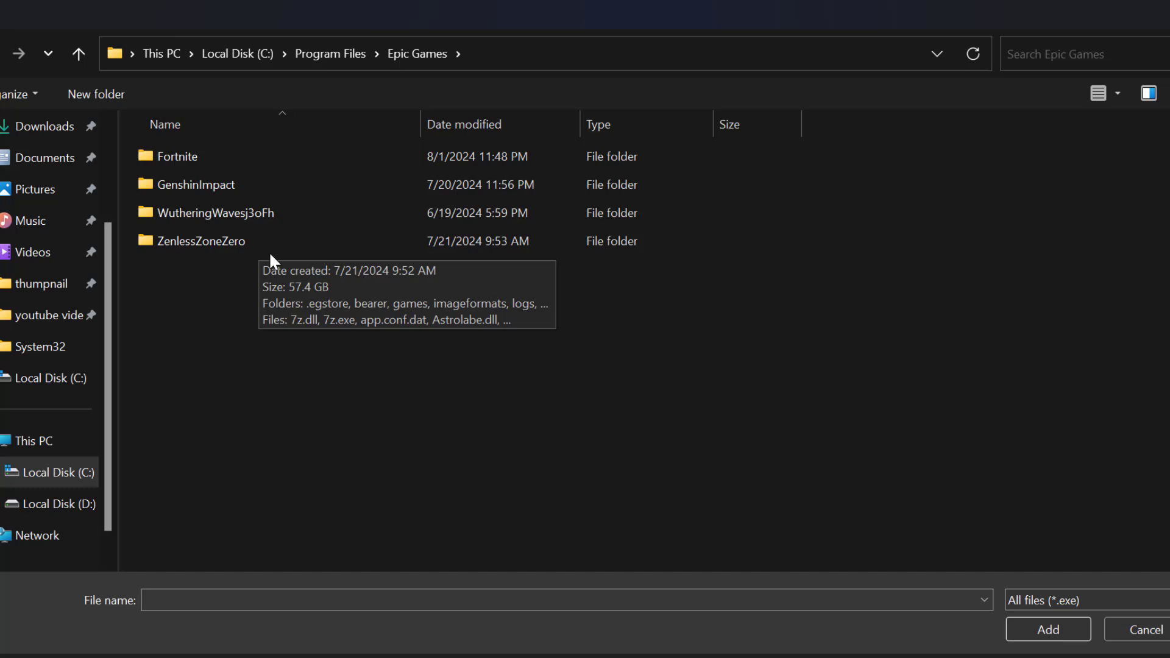
pyautogui.doubleClick(226, 244)
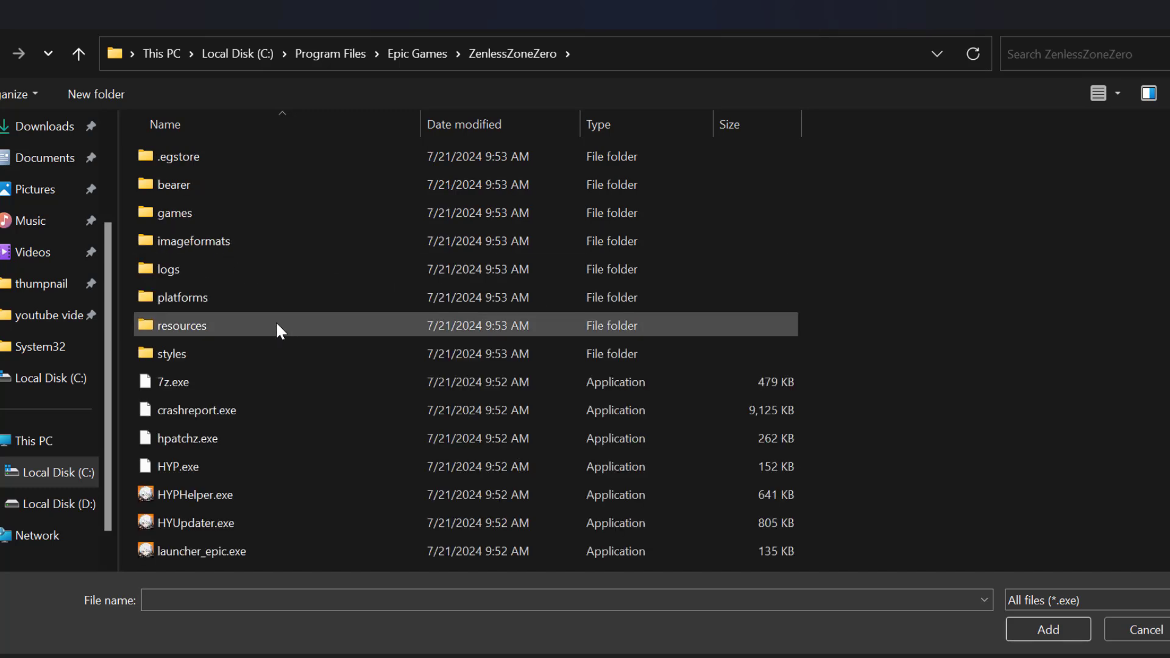
pyautogui.doubleClick(186, 221)
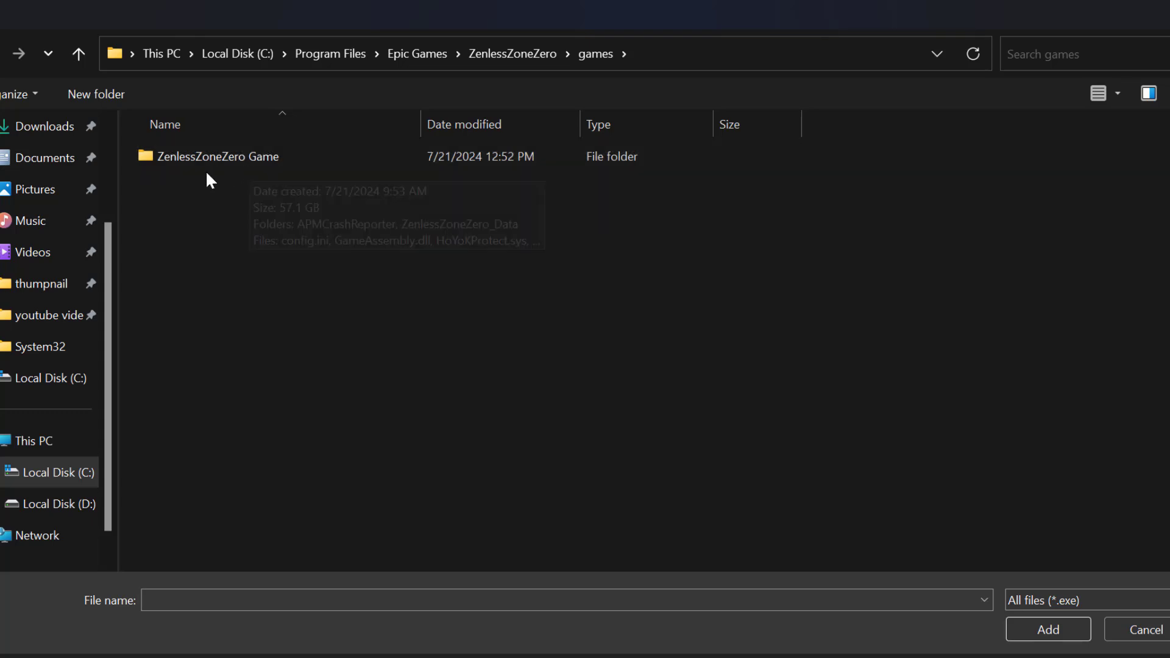
pyautogui.doubleClick(248, 159)
pyautogui.click(193, 247)
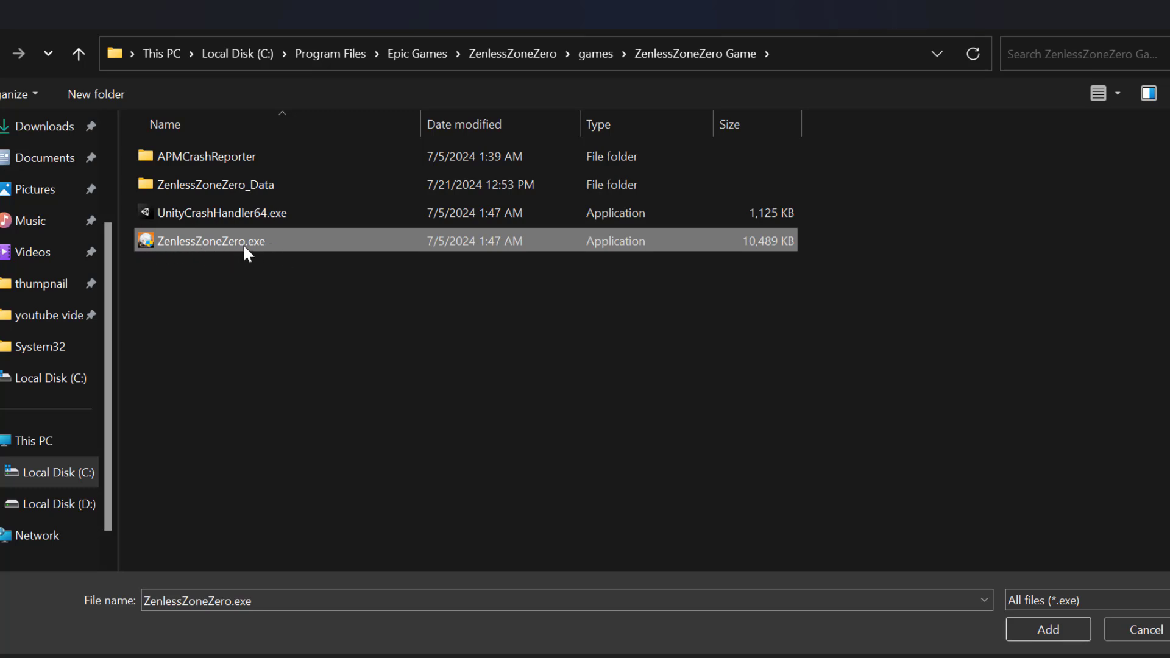
pyautogui.click(1043, 635)
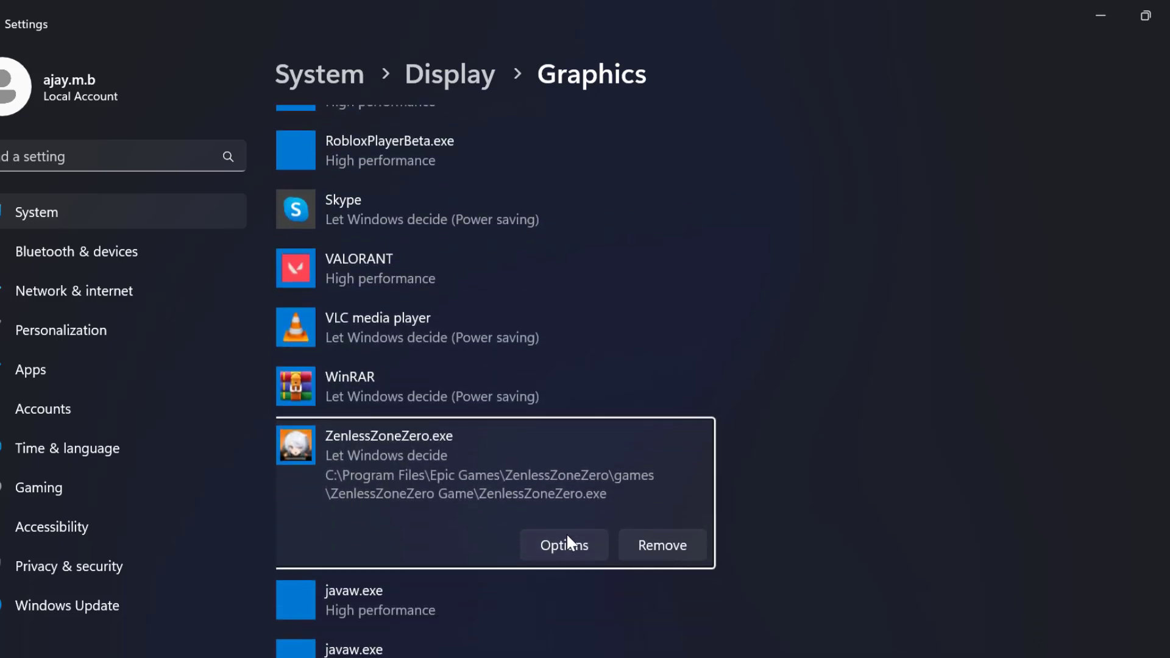
# Step: Save ZenlessZoneZero.exe's graphics preference as High performance and close Settings with Alt+F4
pyautogui.click(568, 542)
pyautogui.click(419, 331)
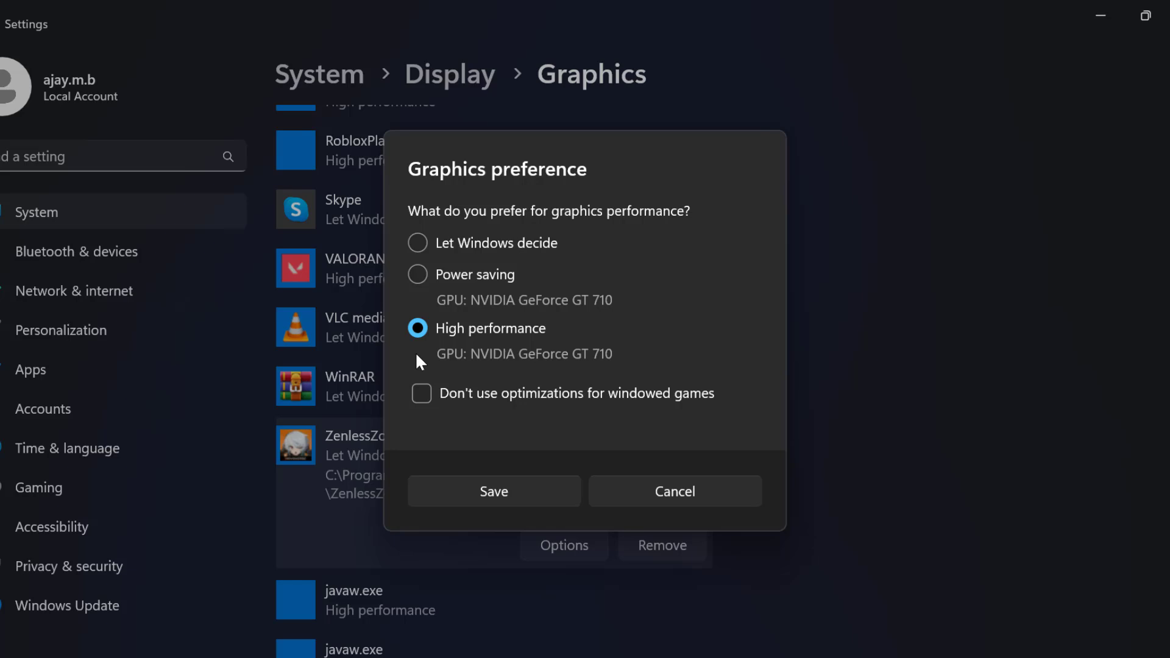
pyautogui.click(552, 501)
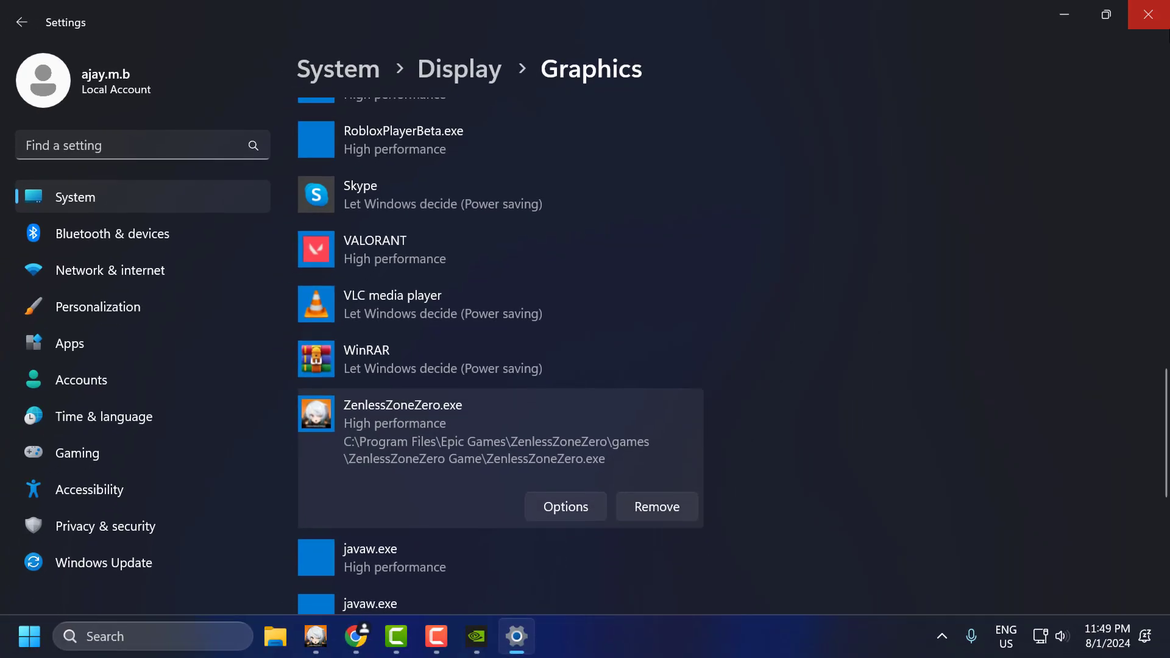
pyautogui.hotkey('alt', 'F4')
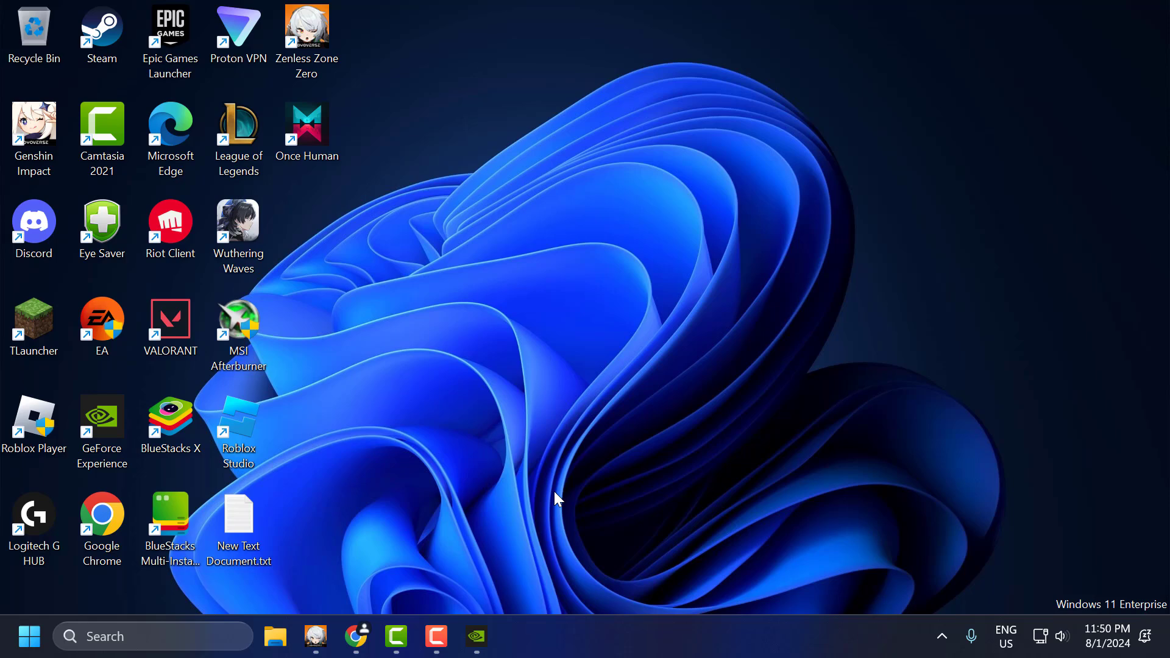
# Step: Check for driver updates in GeForce Experience, confirming 475.14 is current, then close it
pyautogui.click(477, 636)
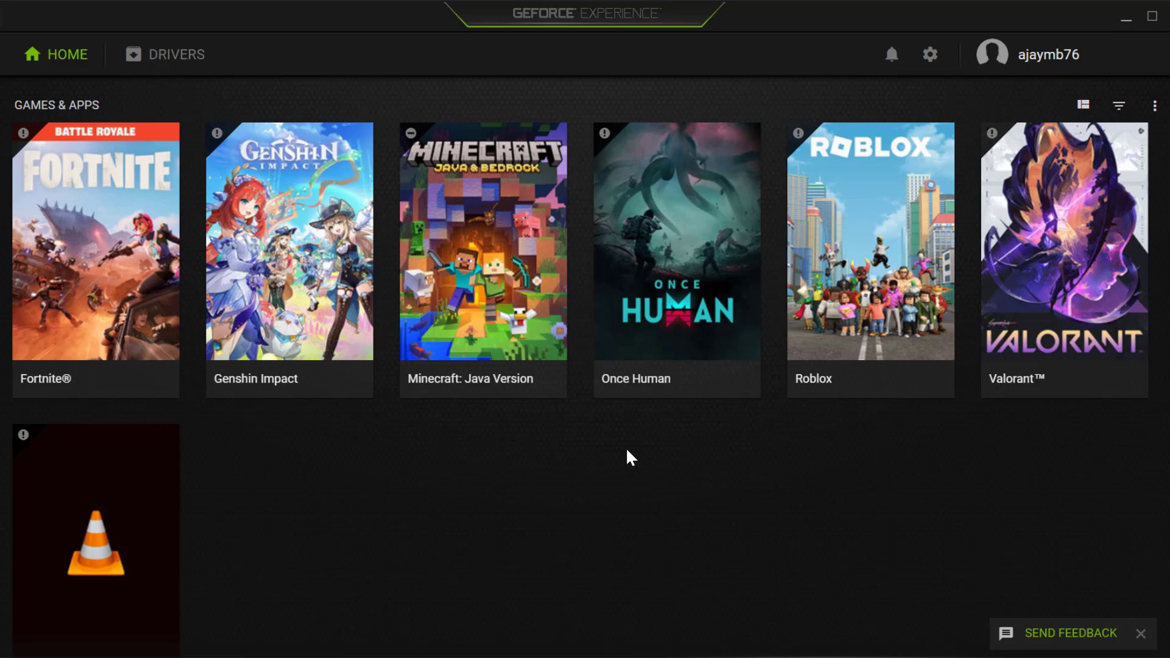
pyautogui.click(153, 56)
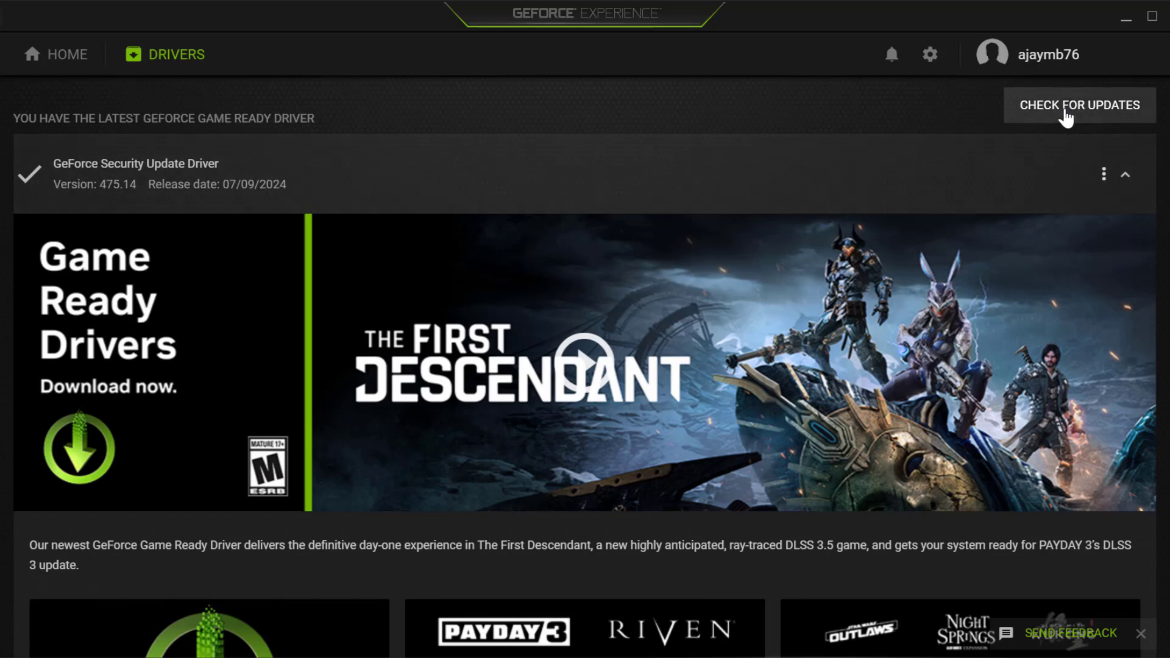
pyautogui.click(1058, 117)
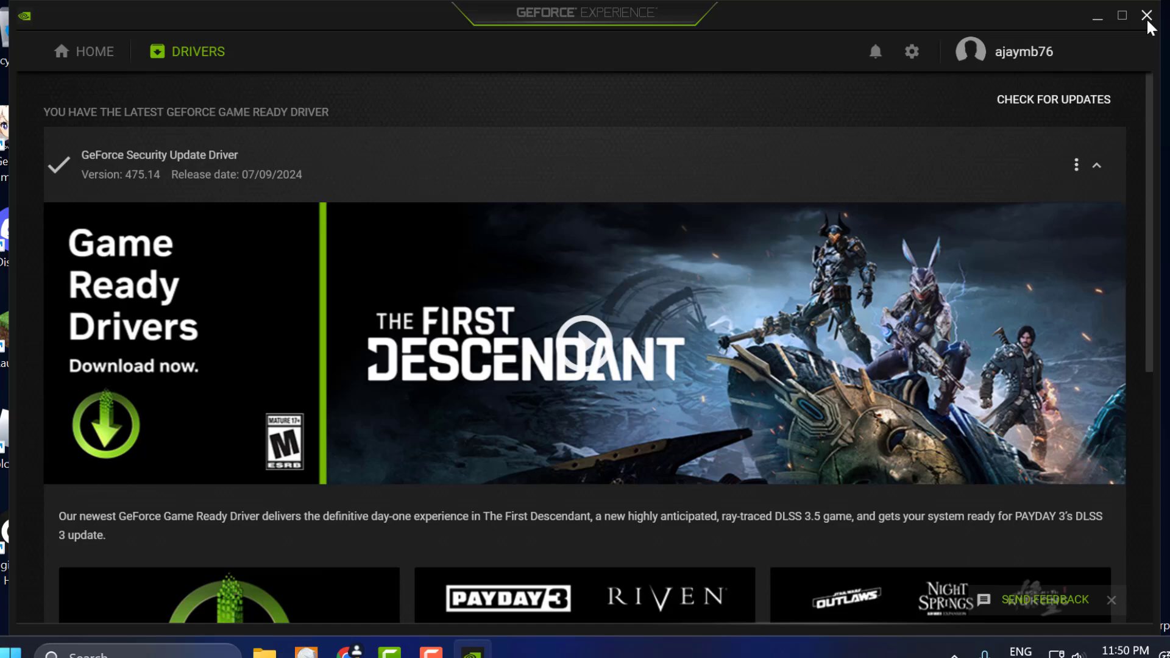
pyautogui.click(1148, 23)
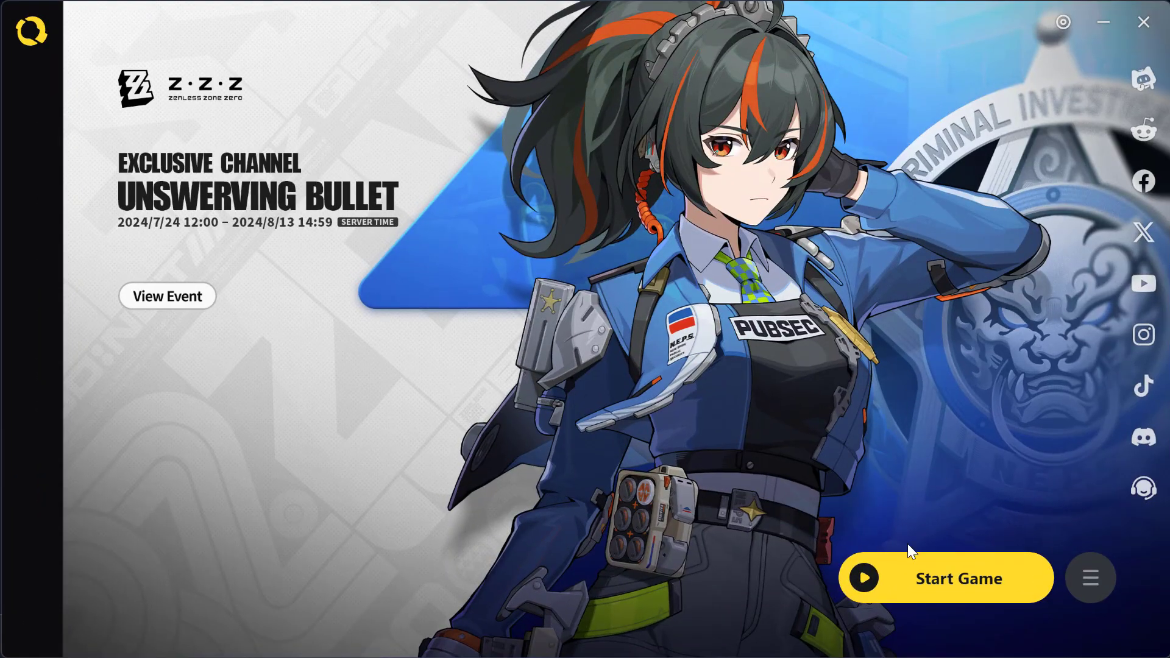
# Step: Start Zenless Zone Zero from HoYoPlay and minimize the launcher to the taskbar
pyautogui.click(957, 578)
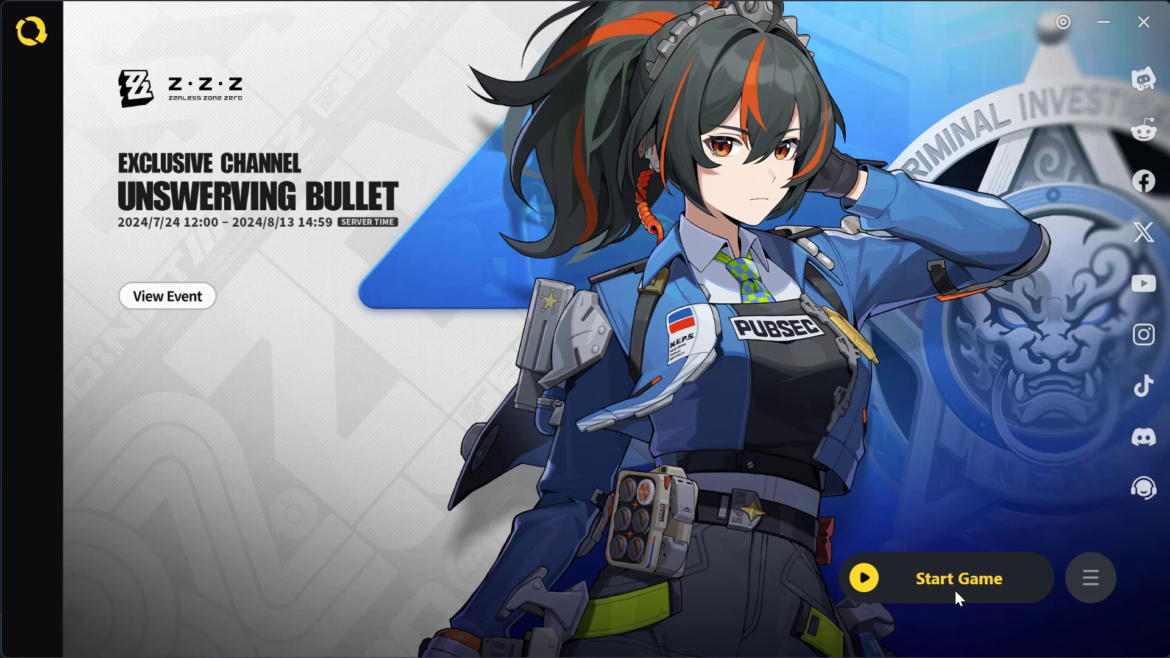
pyautogui.click(1103, 22)
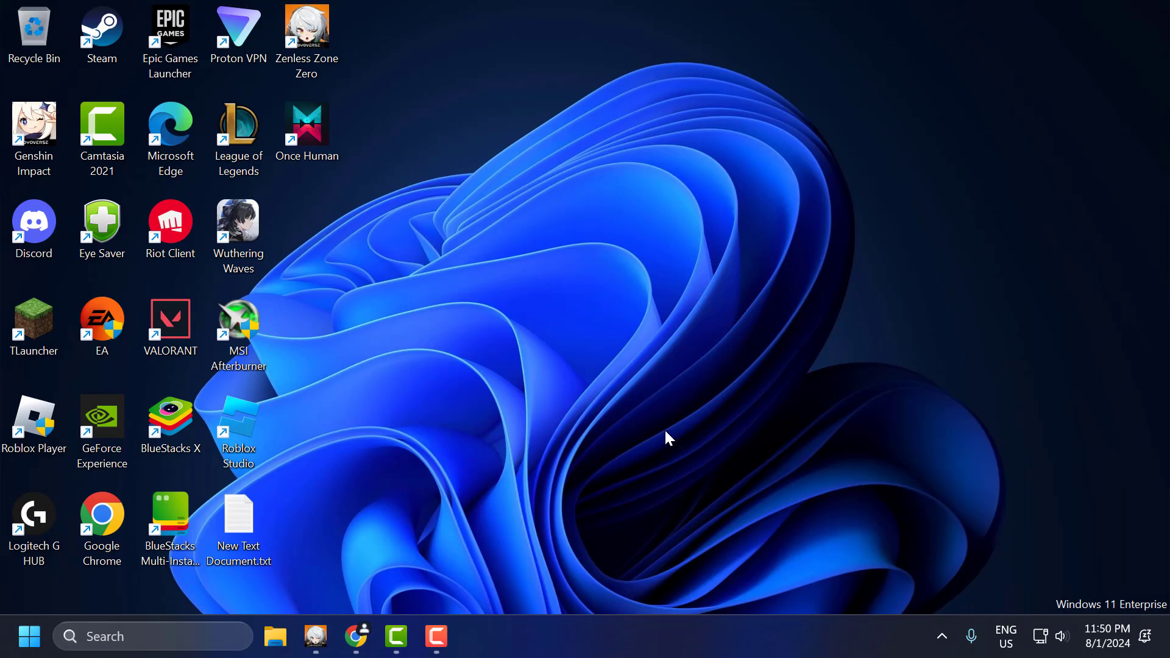